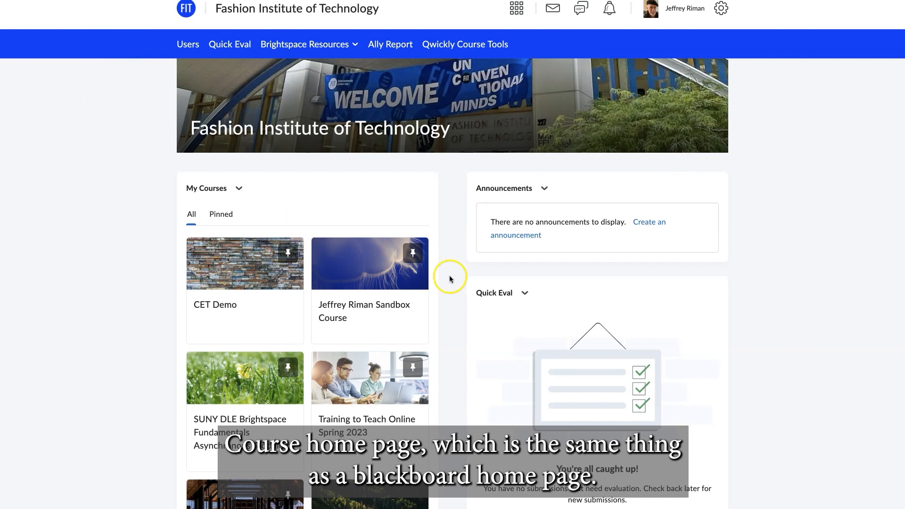
# Step: Unpin the last pinned course, a Dev Course, in the course selector and look through the rest of the course list
pyautogui.scroll(-3, 488, 312)
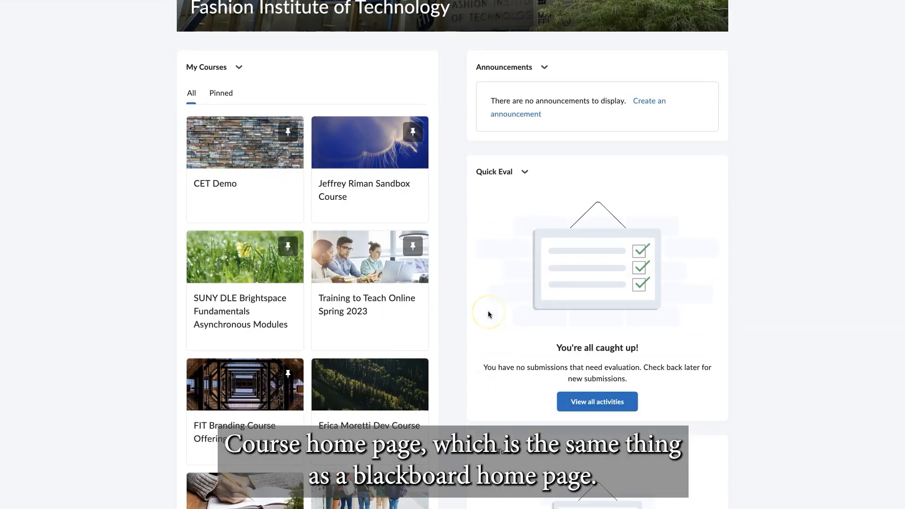
pyautogui.scroll(3, 419, 260)
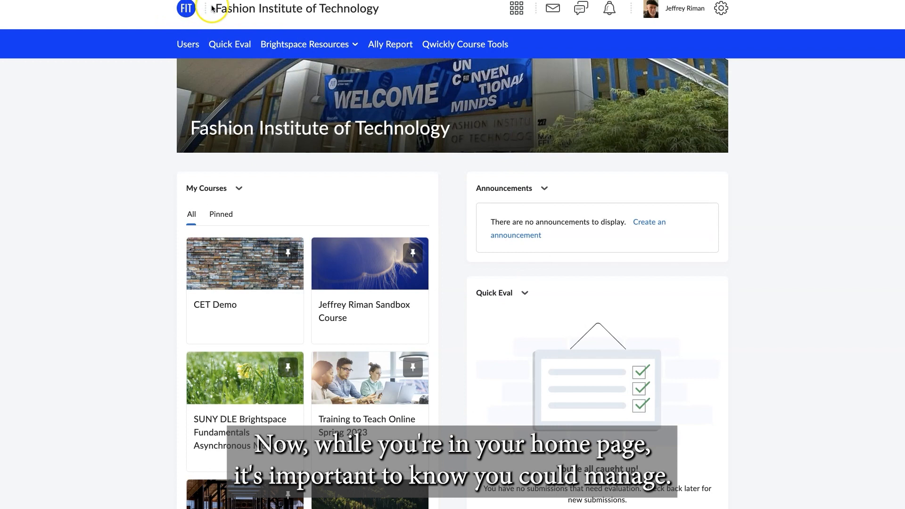
pyautogui.click(518, 11)
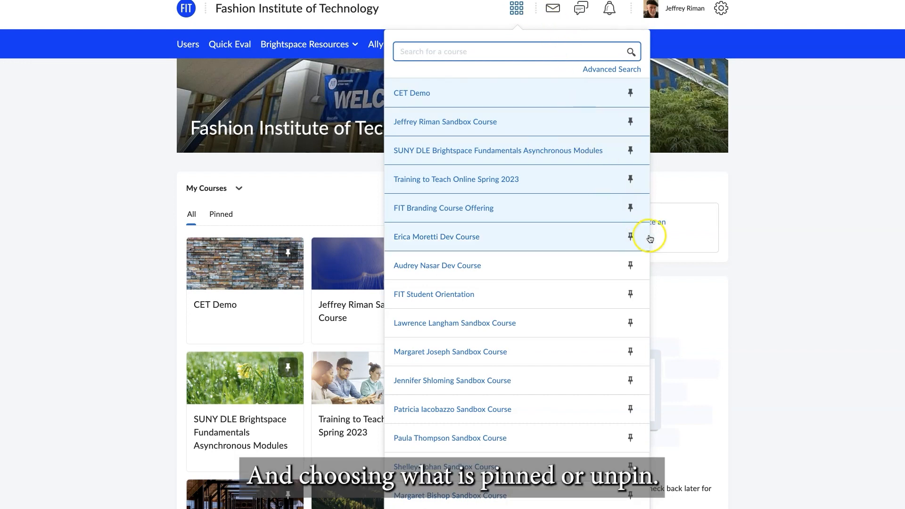
pyautogui.click(632, 237)
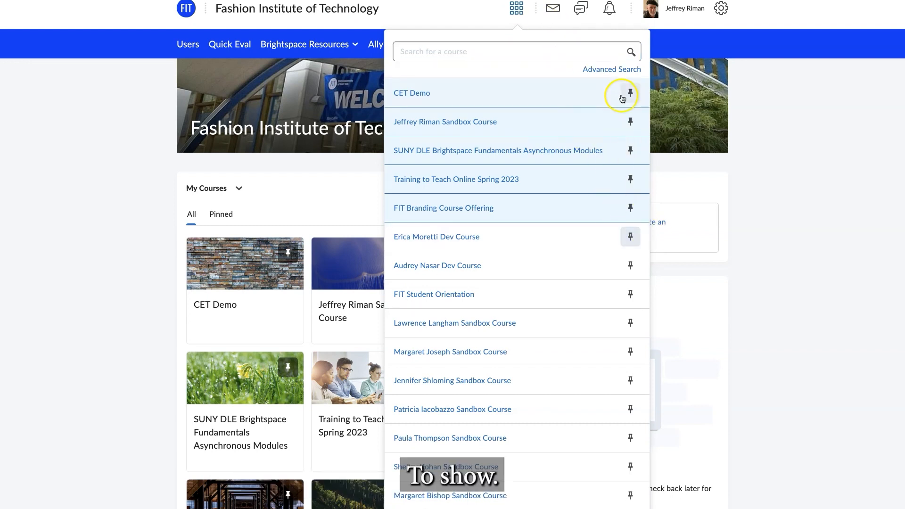
pyautogui.scroll(-3, 561, 379)
pyautogui.scroll(-6, 562, 381)
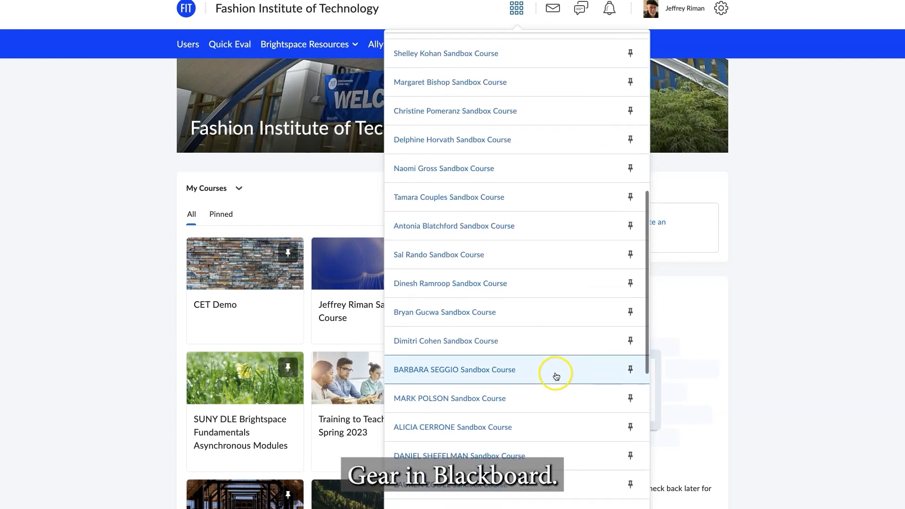
pyautogui.scroll(9, 556, 375)
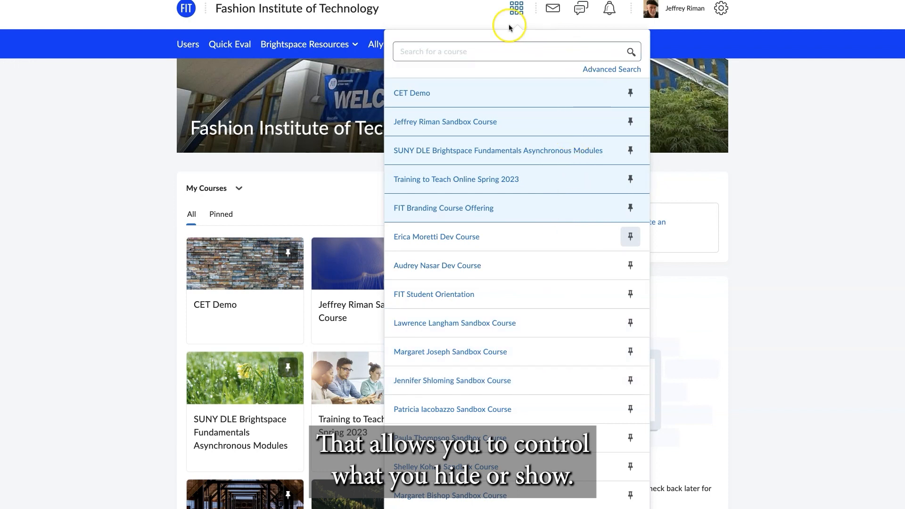
pyautogui.click(513, 16)
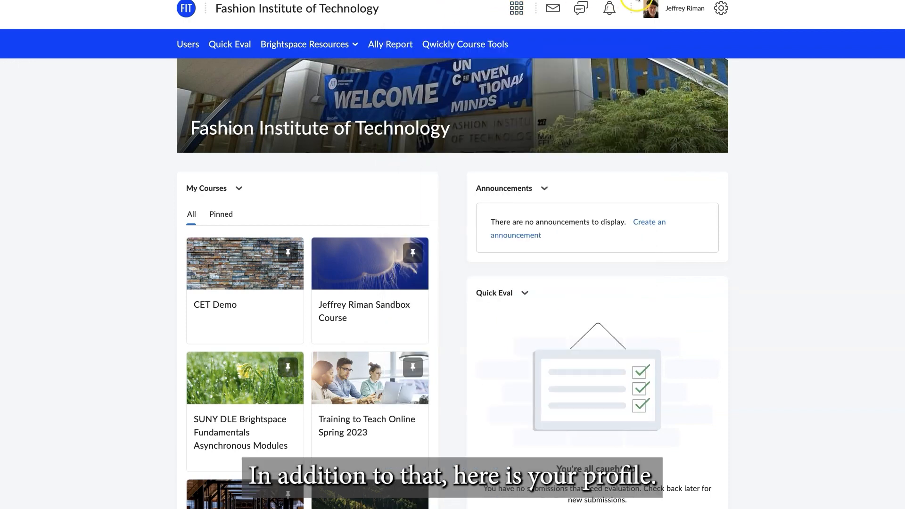
# Step: Open your own user profile and review its picture, tagline and interests/hobbies fields
pyautogui.click(674, 10)
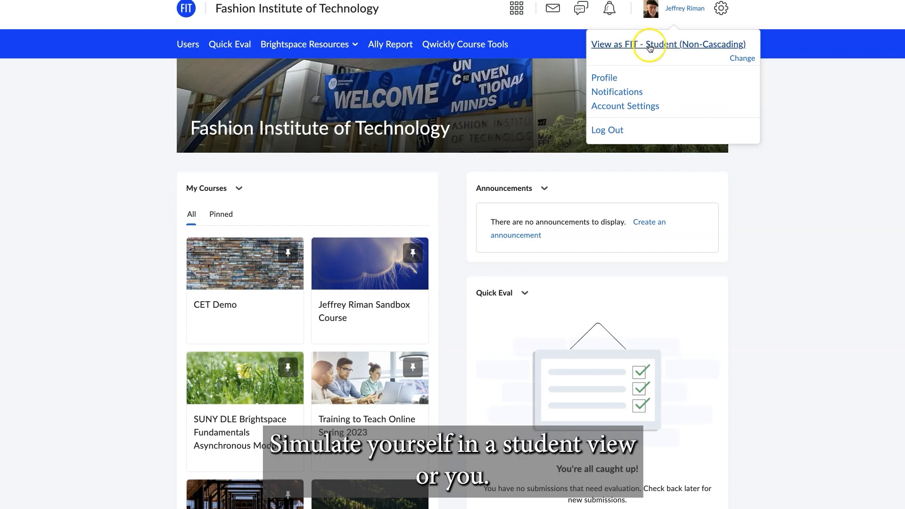
pyautogui.click(603, 79)
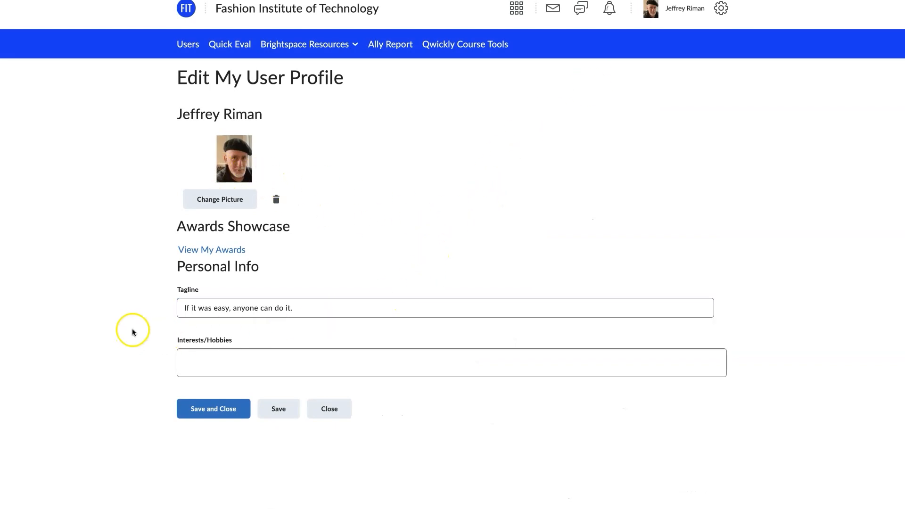
pyautogui.click(181, 376)
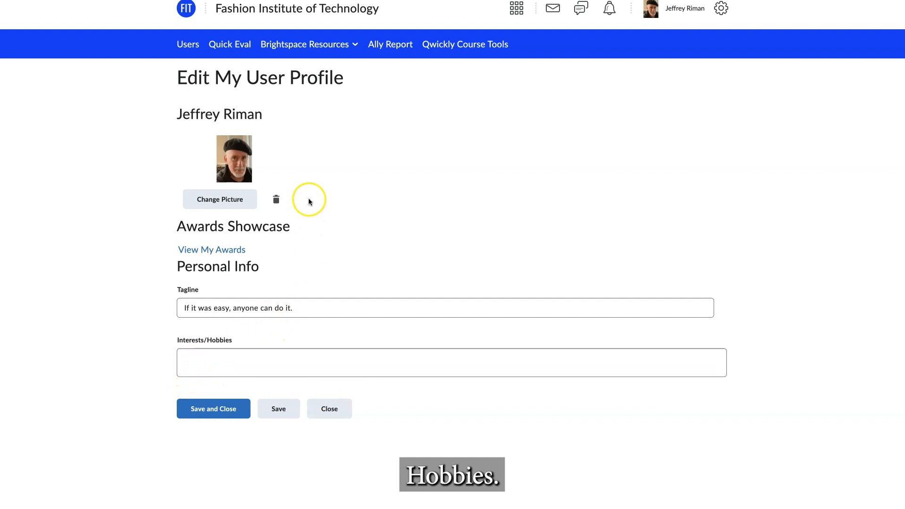
pyautogui.moveTo(302, 199)
pyautogui.mouseDown()
pyautogui.moveTo(478, 201)
pyautogui.moveTo(389, 217)
pyautogui.mouseUp()
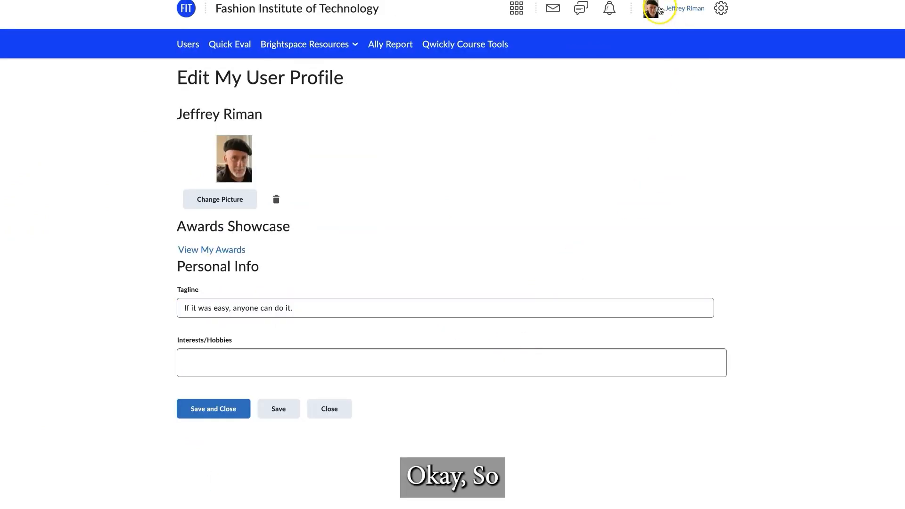
# Step: Look over the available administration tools and return to the Fashion Institute of Technology homepage
pyautogui.click(722, 9)
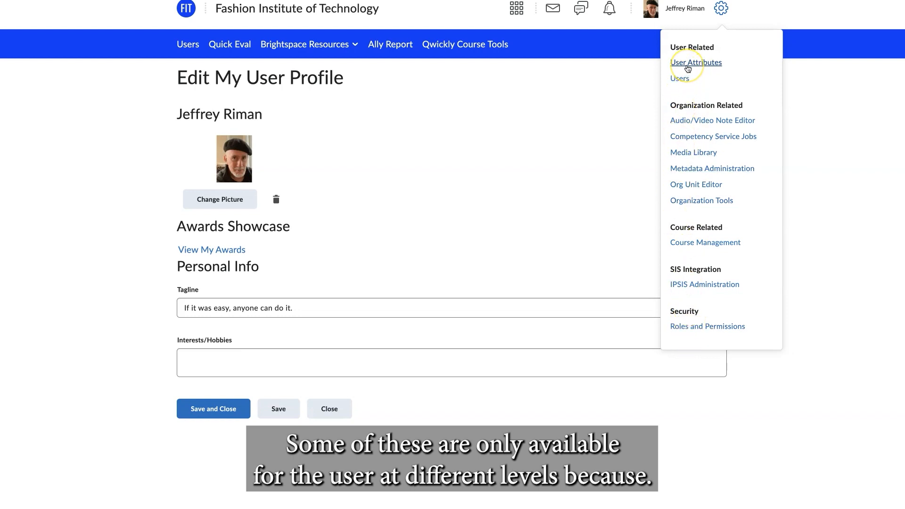
pyautogui.click(585, 105)
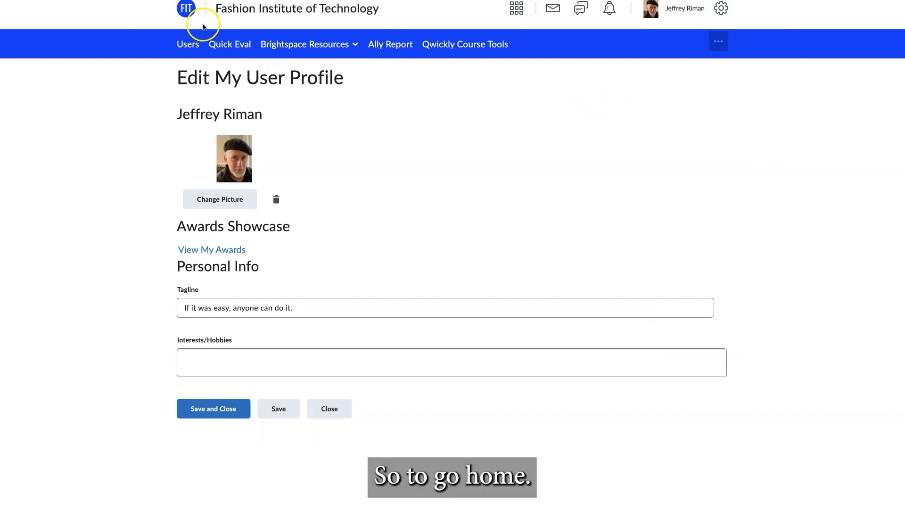
pyautogui.click(184, 8)
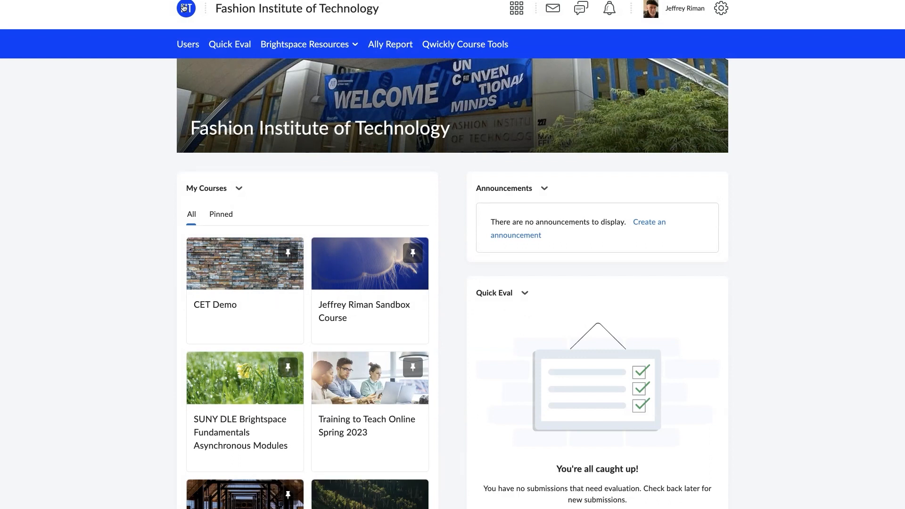
# Step: Open the pinned personal Sandbox Course from My Courses and go to its Course Information module
pyautogui.click(368, 306)
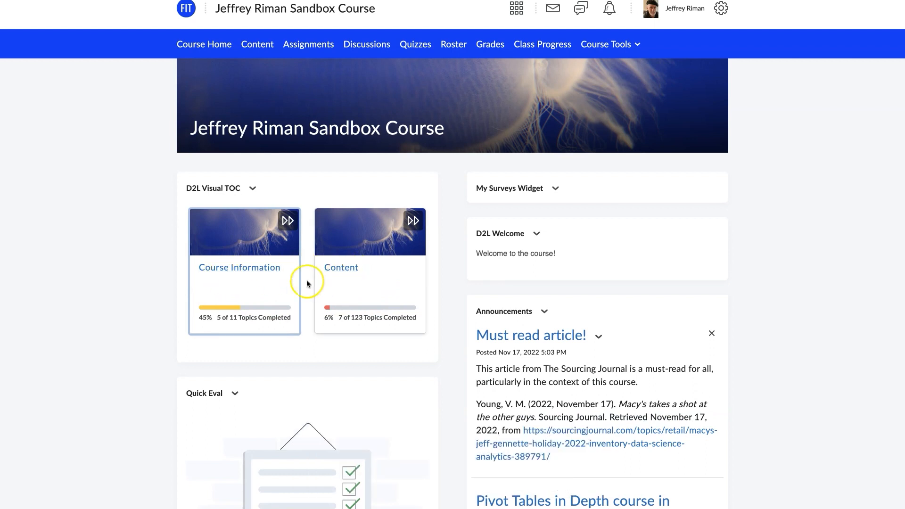
pyautogui.click(331, 273)
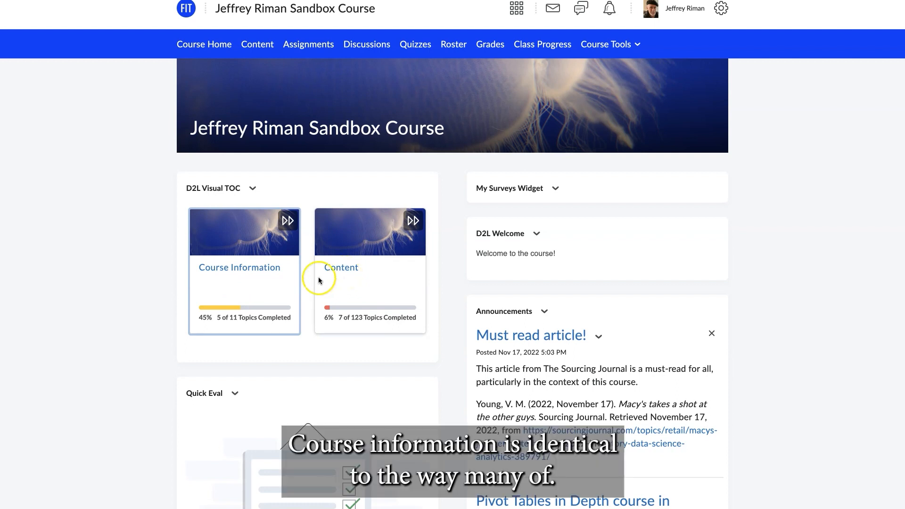
pyautogui.click(224, 269)
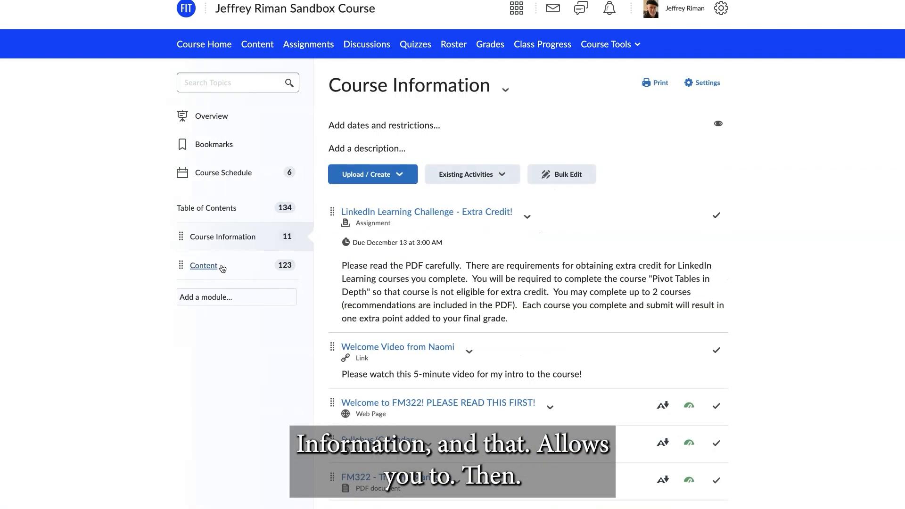
# Step: Open the FM322 - Training Manual PDF from Course Information and browse its pages past the table of contents to page 6
pyautogui.scroll(-7, 488, 343)
pyautogui.scroll(-2, 486, 340)
pyautogui.scroll(3, 486, 341)
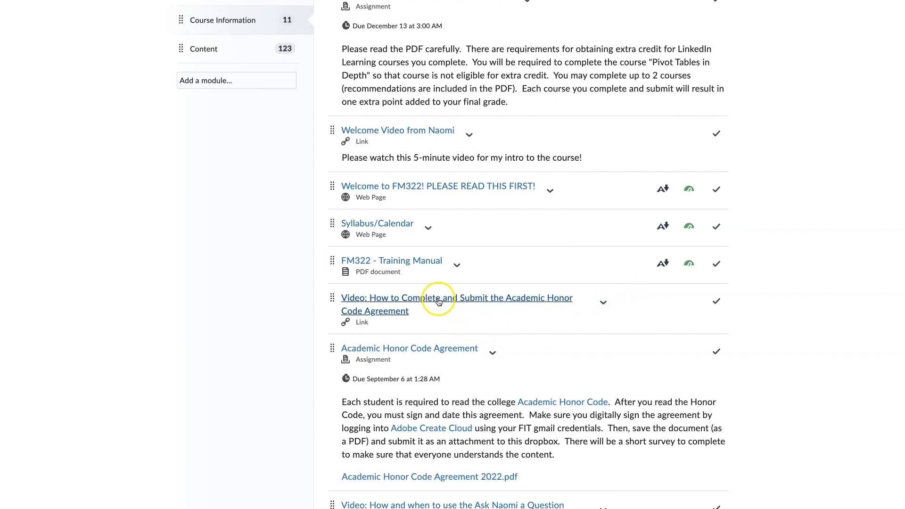
pyautogui.click(391, 262)
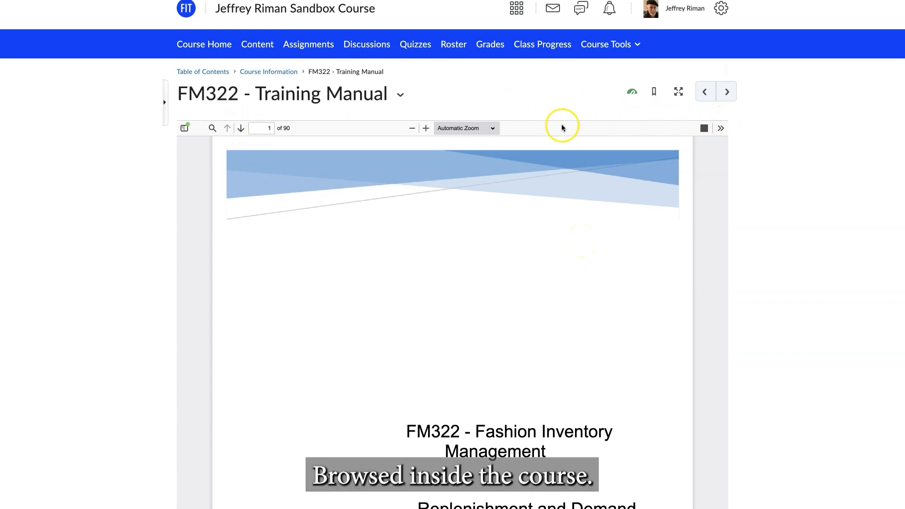
pyautogui.click(239, 127)
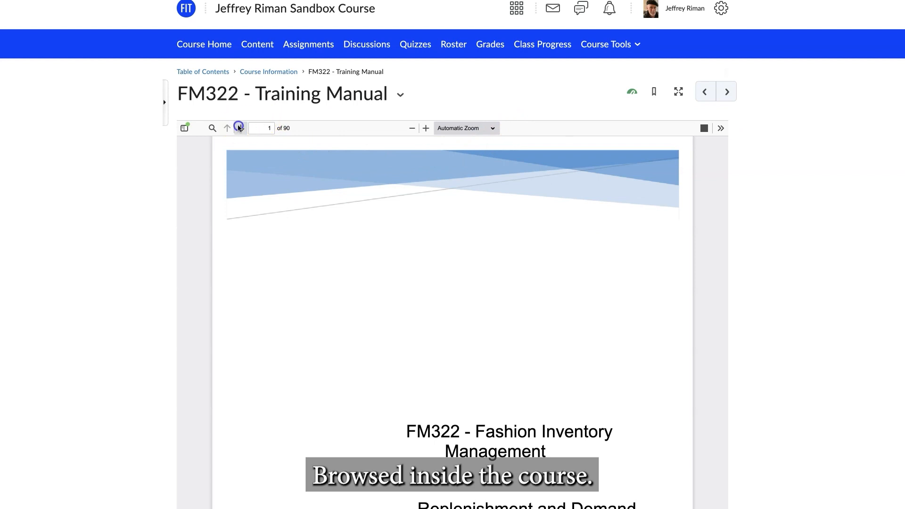
pyautogui.click(240, 128)
pyautogui.click(239, 128)
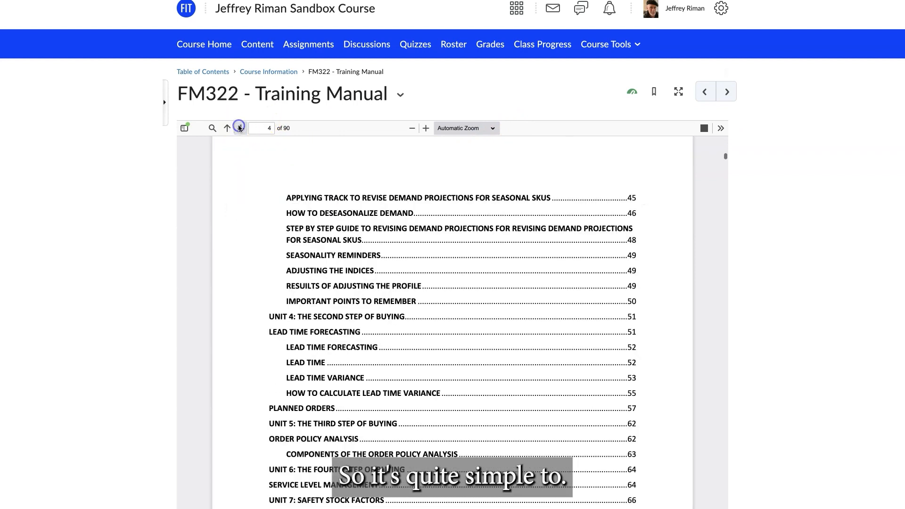
pyautogui.click(239, 128)
pyautogui.click(239, 128)
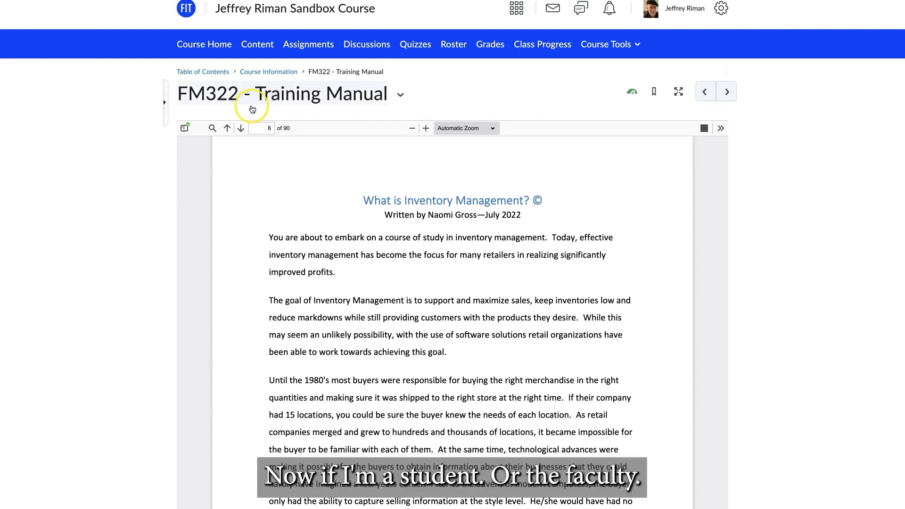
pyautogui.click(340, 140)
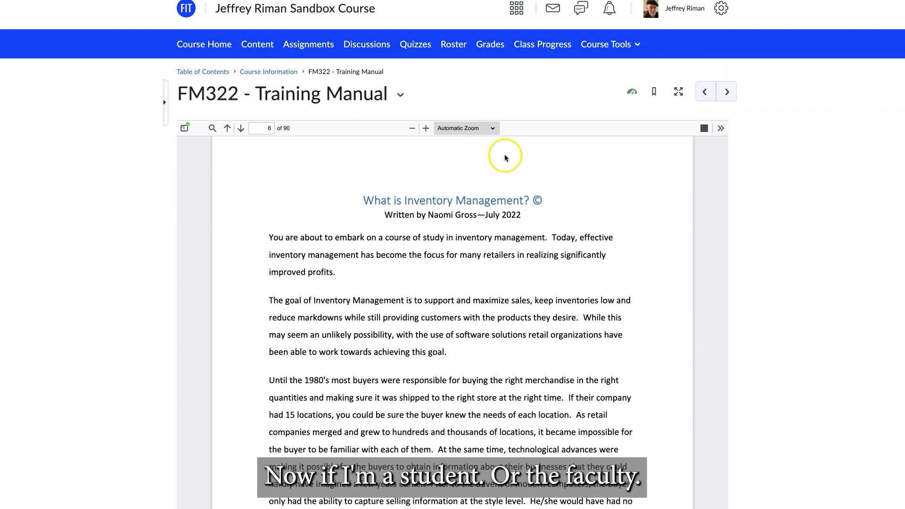
pyautogui.scroll(-15, 622, 194)
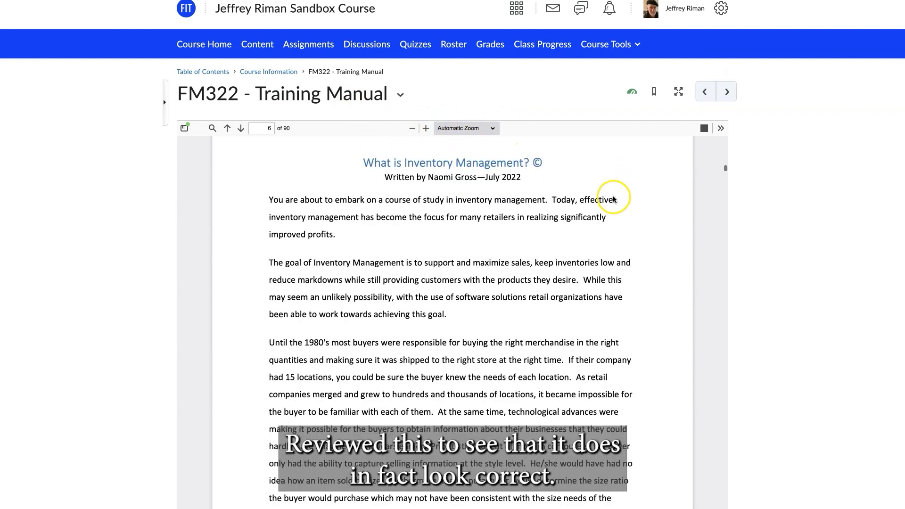
pyautogui.scroll(-5, 616, 198)
# Step: Go to the next topic, the Academic Honor Code Agreement video, and review its link title and URL without saving changes
pyautogui.click(727, 93)
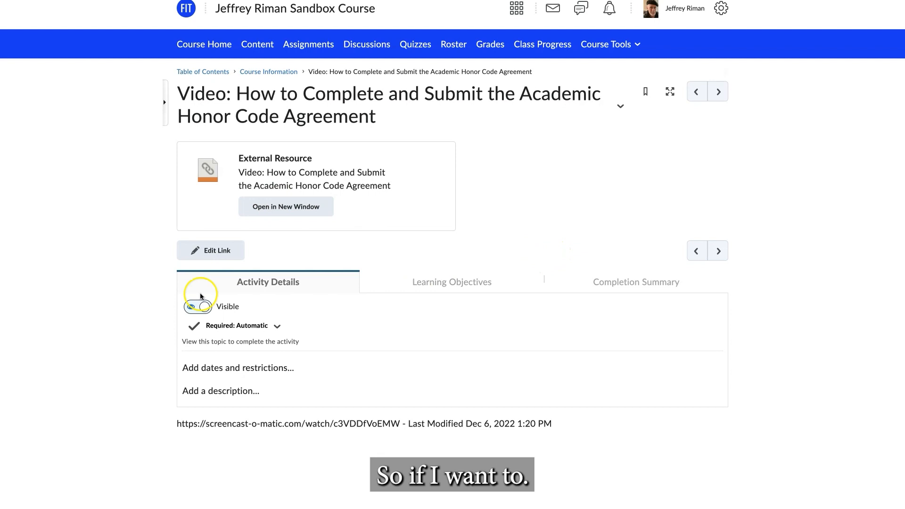
pyautogui.click(205, 250)
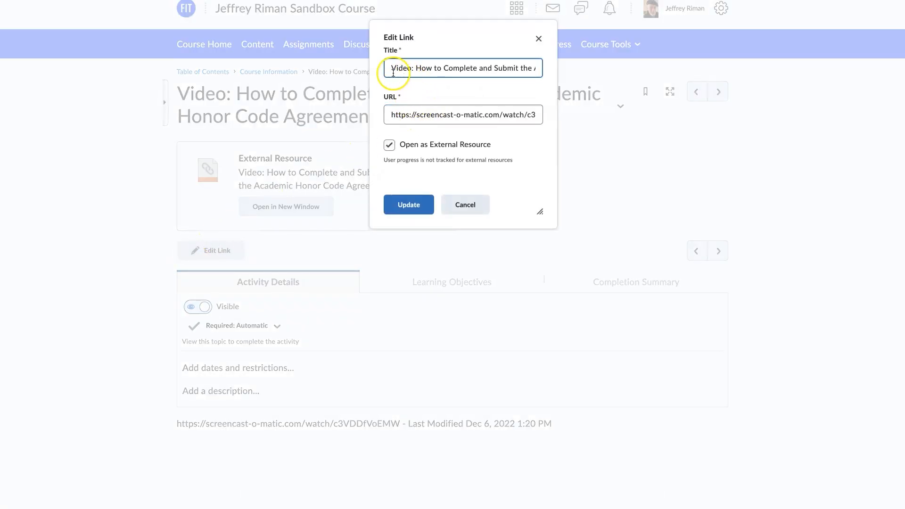
pyautogui.moveTo(462, 62); pyautogui.dragTo(544, 67)
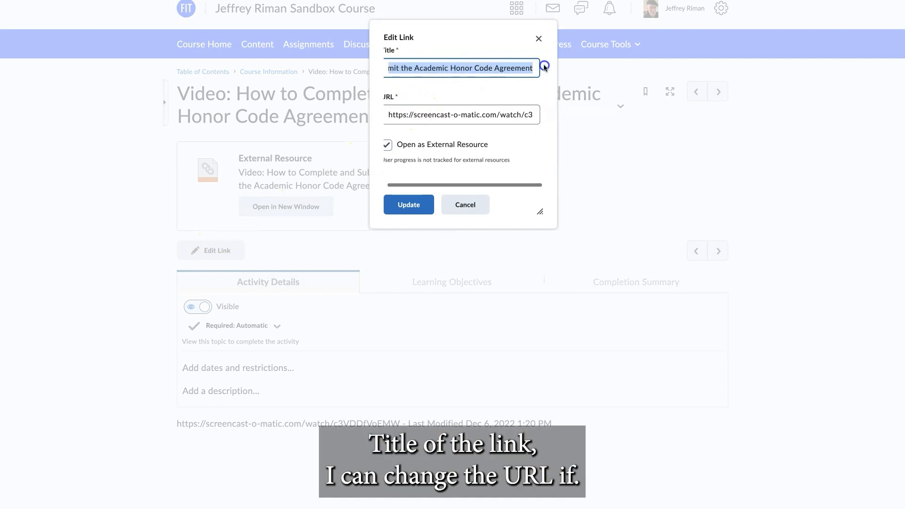
pyautogui.moveTo(388, 117); pyautogui.dragTo(573, 121)
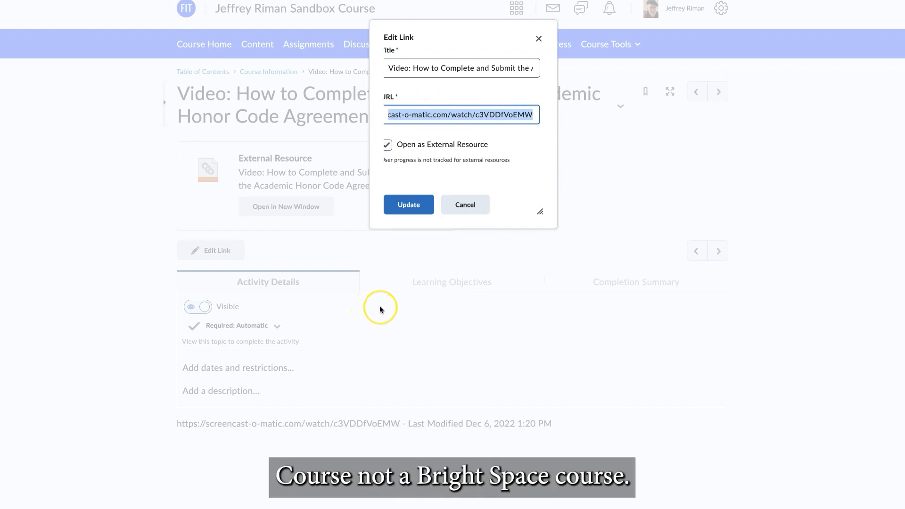
pyautogui.click(462, 205)
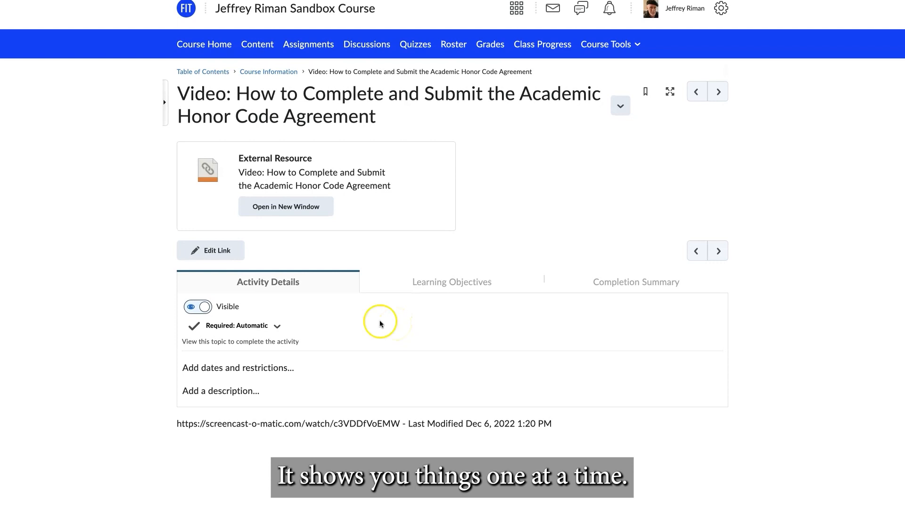
# Step: Switch the video topic to hidden and back to visible, and open its date and release condition settings
pyautogui.click(203, 309)
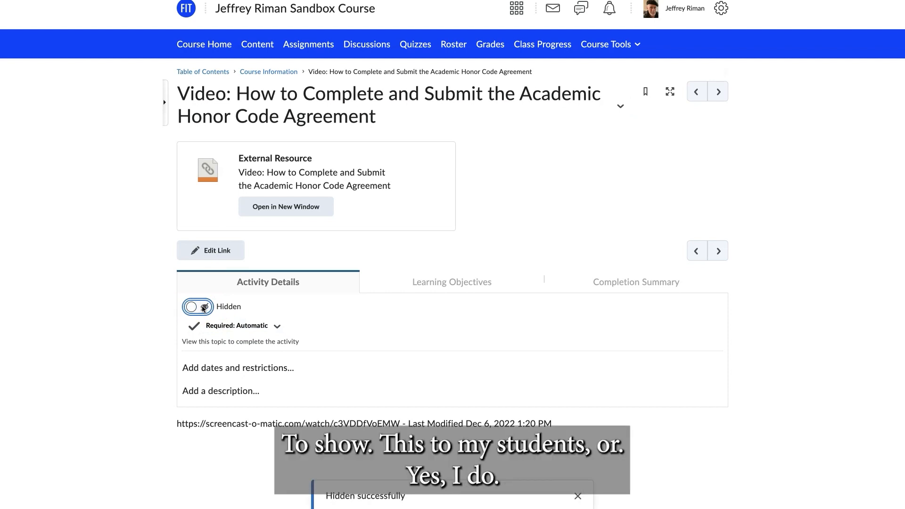
pyautogui.click(193, 308)
pyautogui.click(251, 368)
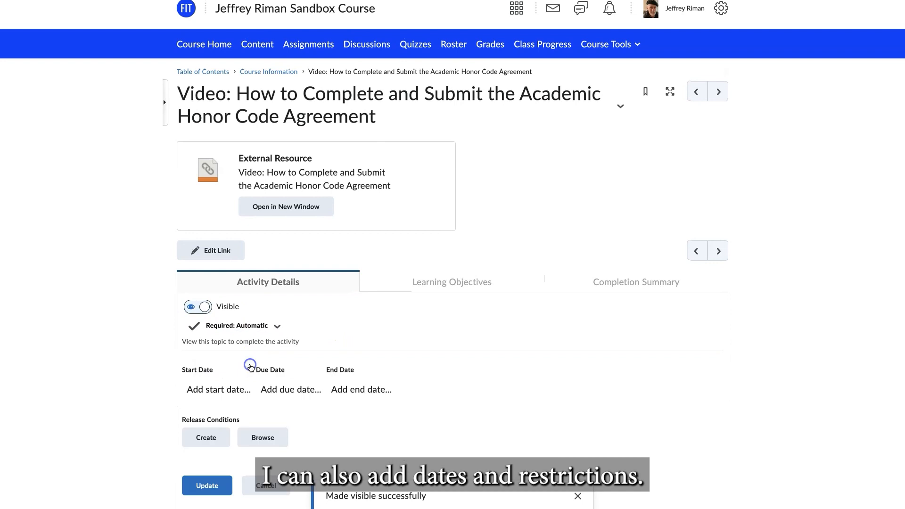
pyautogui.scroll(-1, 468, 366)
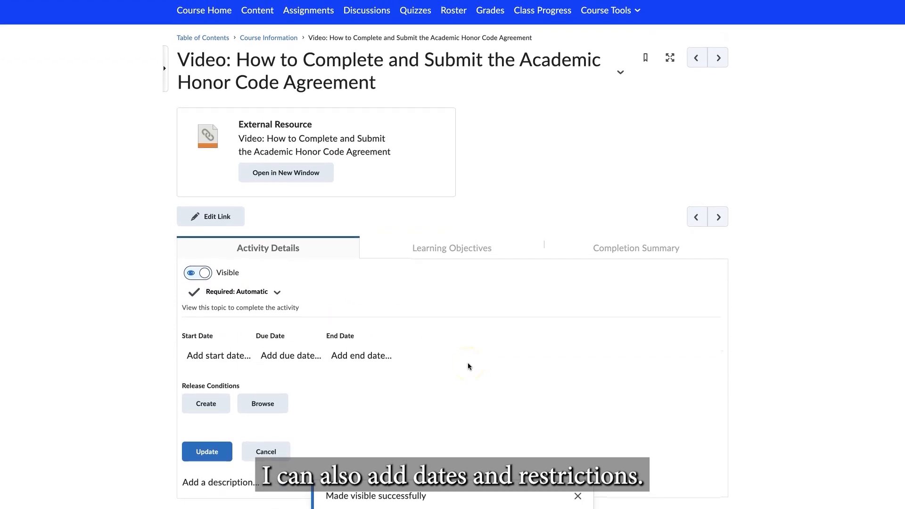
# Step: Open the description editor for the video topic and show its additional formatting options
pyautogui.click(253, 476)
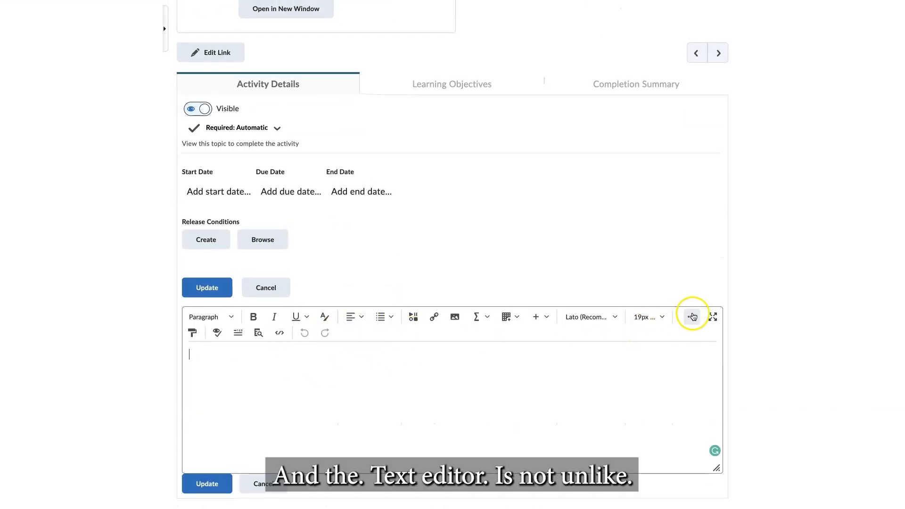
pyautogui.click(691, 316)
pyautogui.click(690, 317)
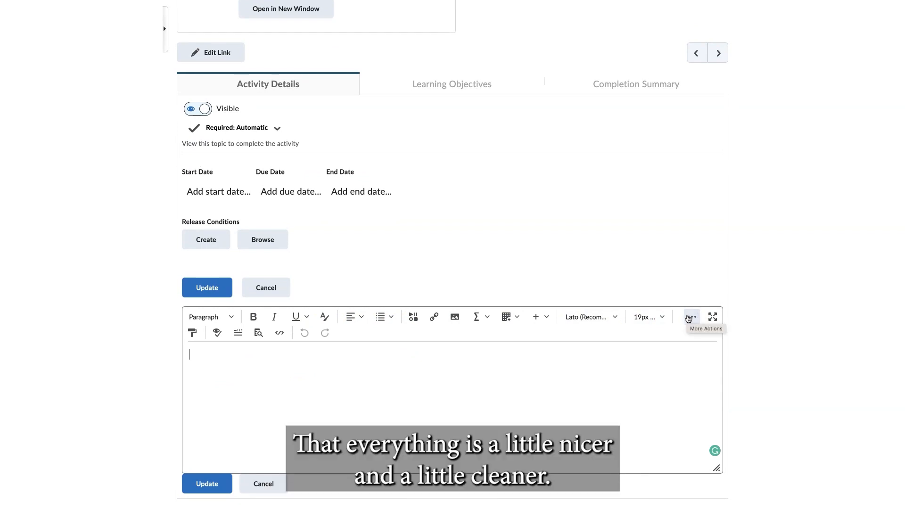
pyautogui.scroll(3, 668, 320)
pyautogui.scroll(1, 669, 320)
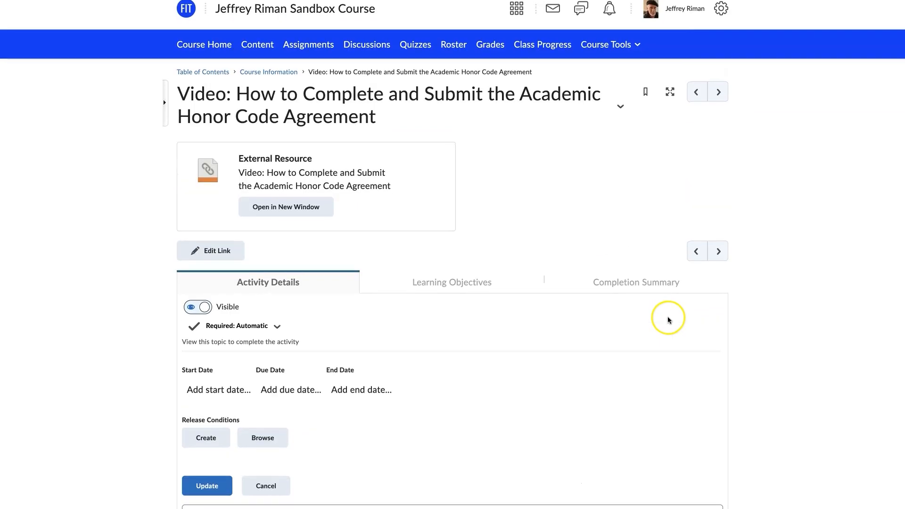
# Step: Open the release condition creation form for the video topic, cancel it and close the description editor without saving
pyautogui.scroll(-5, 668, 319)
pyautogui.click(209, 239)
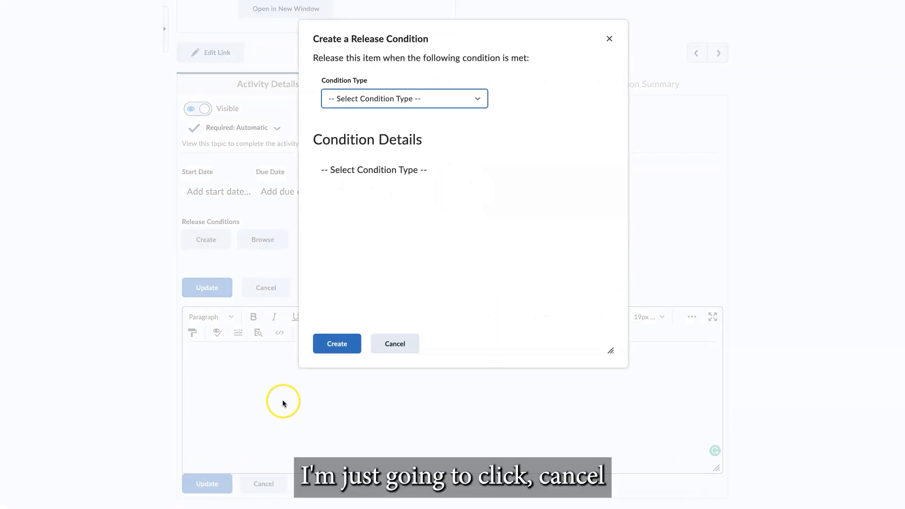
pyautogui.click(395, 344)
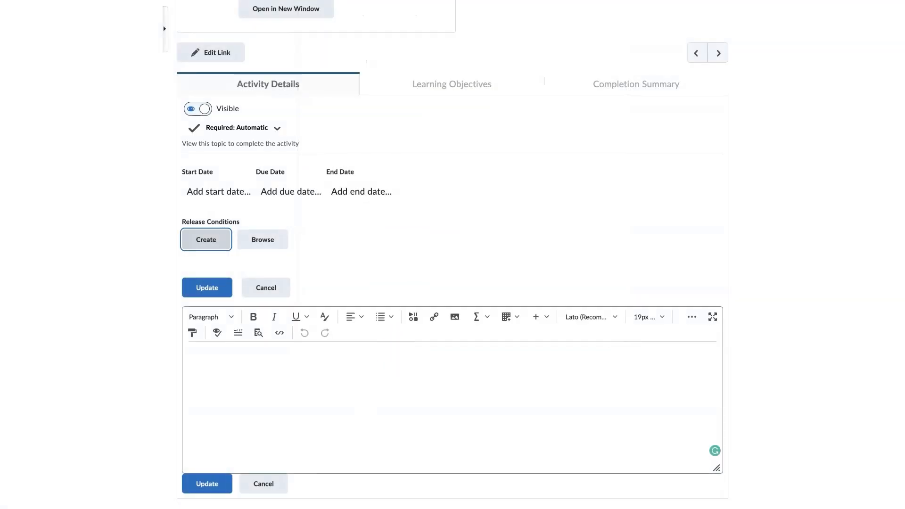
pyautogui.click(258, 486)
pyautogui.scroll(4, 257, 485)
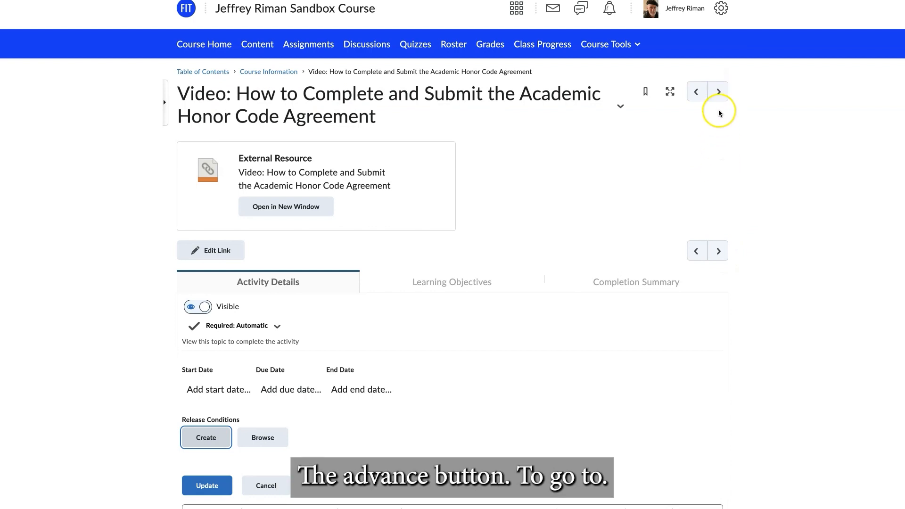
# Step: Advance to the Academic Honor Code Agreement topic and on to the question discussion forum video topic
pyautogui.click(717, 94)
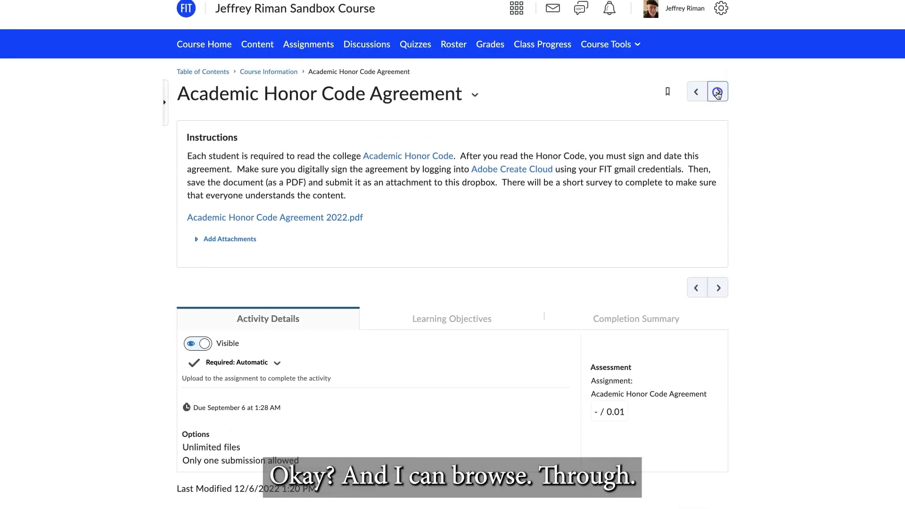
pyautogui.click(717, 93)
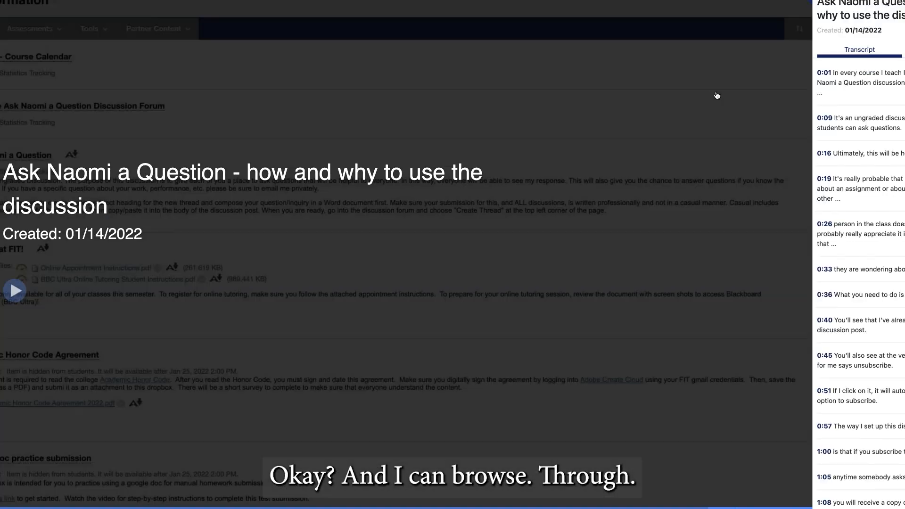
pyautogui.click(329, 91)
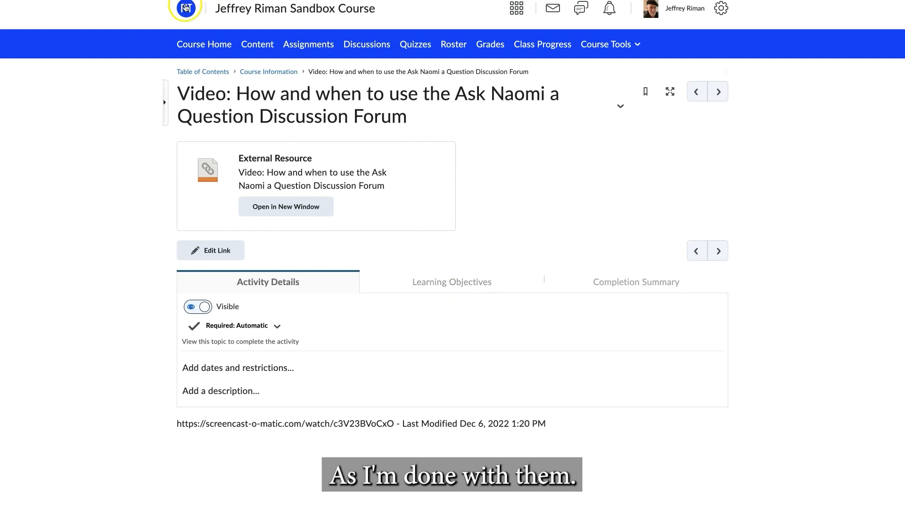
# Step: Return to the Table of Contents, go to the course homepage and review its Visual TOC tiles and widgets
pyautogui.click(202, 72)
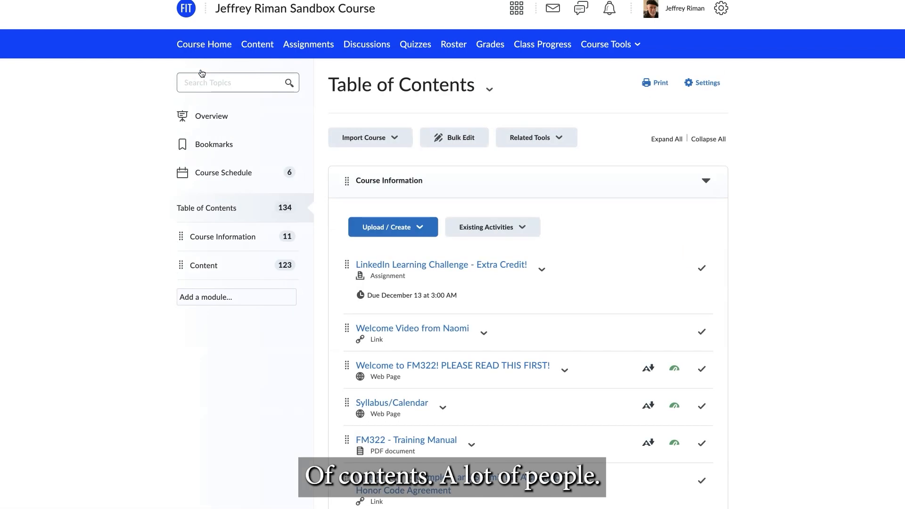
pyautogui.click(192, 46)
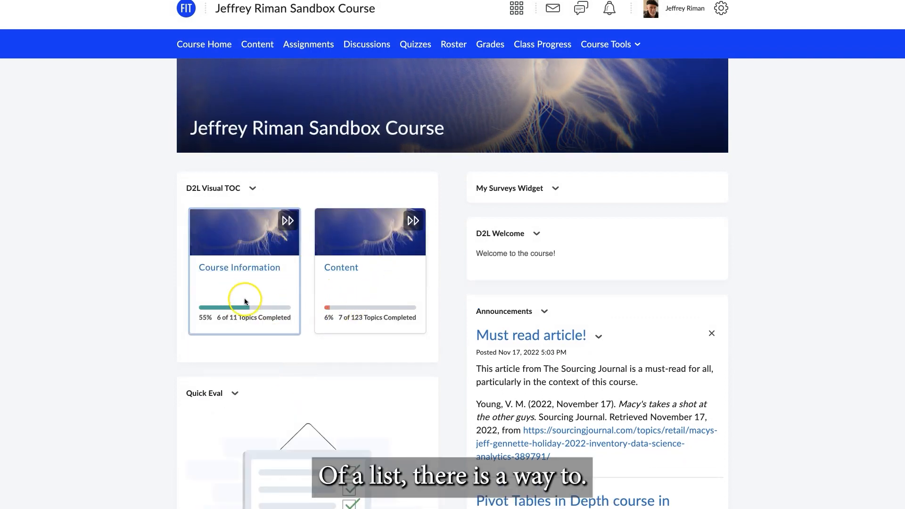
pyautogui.scroll(-2, 358, 286)
pyautogui.scroll(-3, 358, 286)
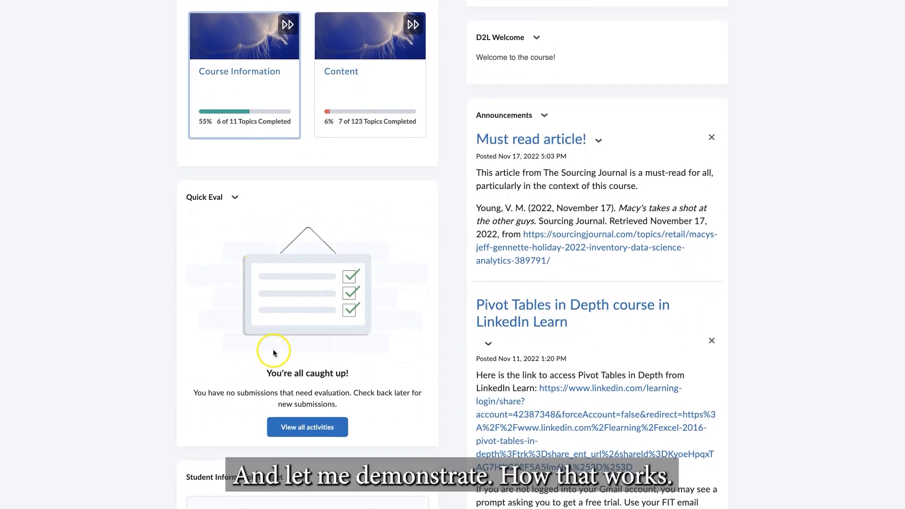
pyautogui.scroll(4, 248, 302)
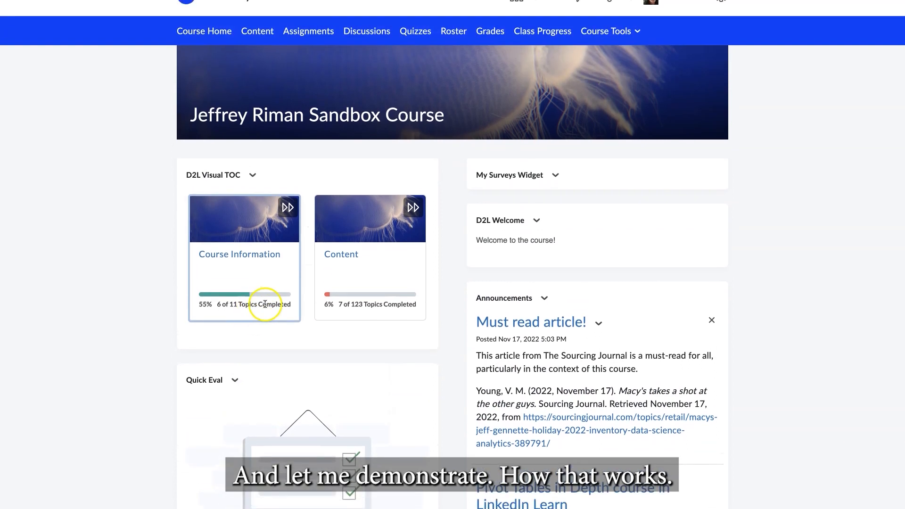
# Step: Open the Content folder from its Visual TOC tile and look through its directory of weekly modules
pyautogui.click(348, 263)
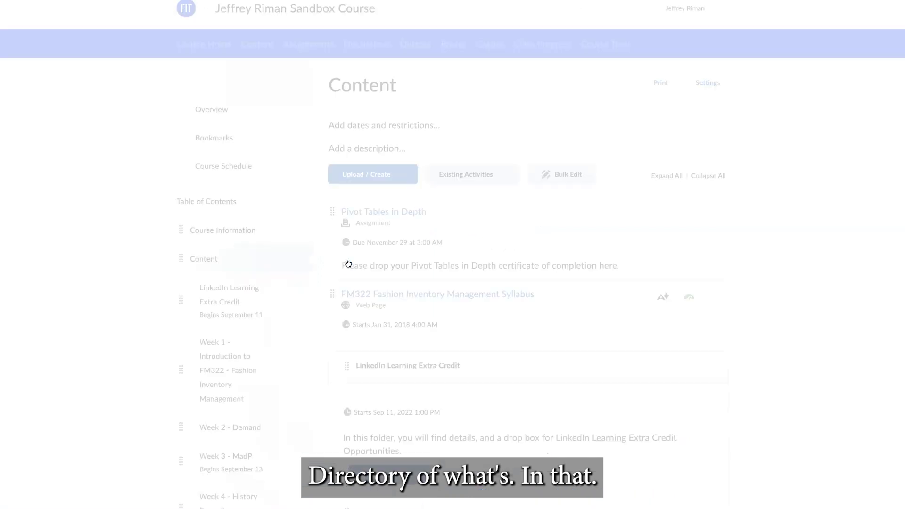
pyautogui.scroll(-1, 262, 312)
pyautogui.scroll(-7, 263, 314)
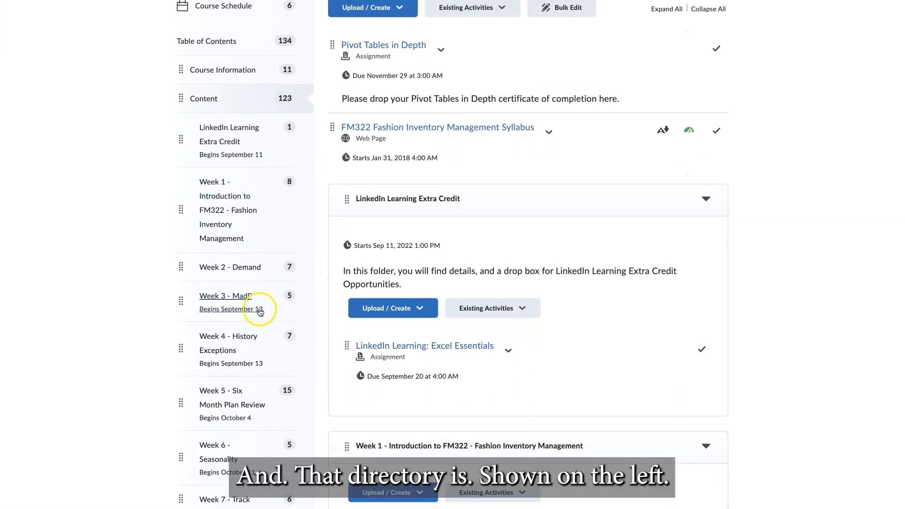
pyautogui.scroll(-8, 260, 312)
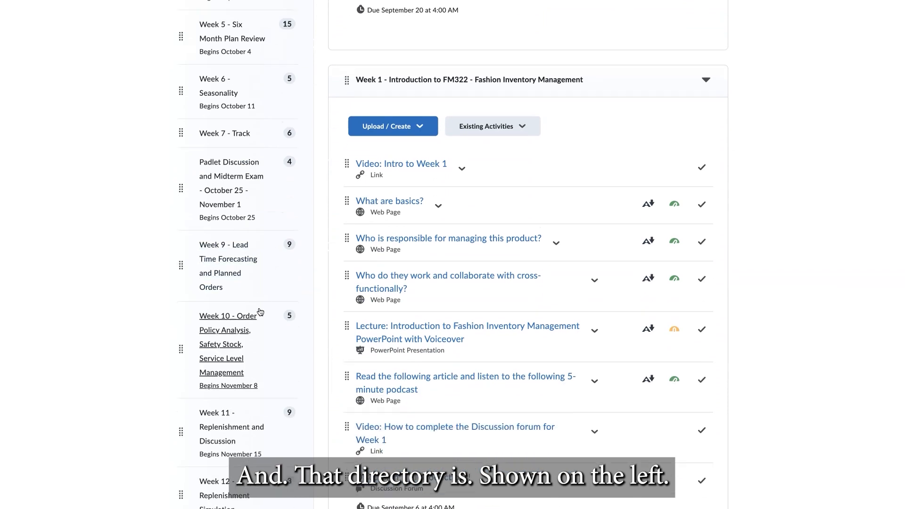
pyautogui.scroll(-5, 260, 311)
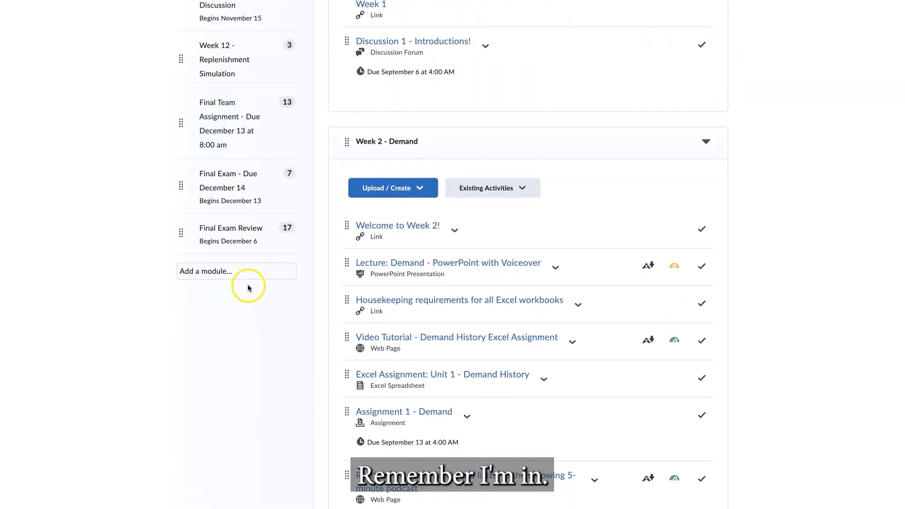
pyautogui.scroll(15, 247, 286)
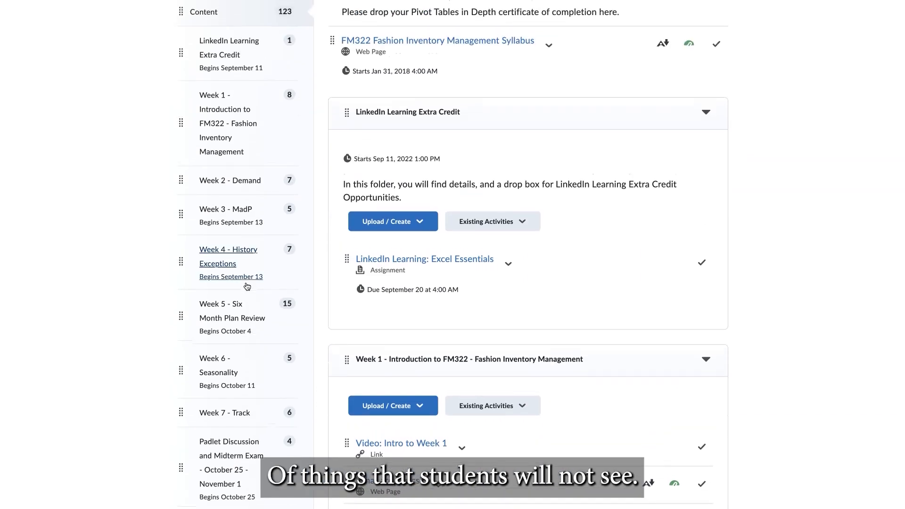
pyautogui.scroll(5, 247, 286)
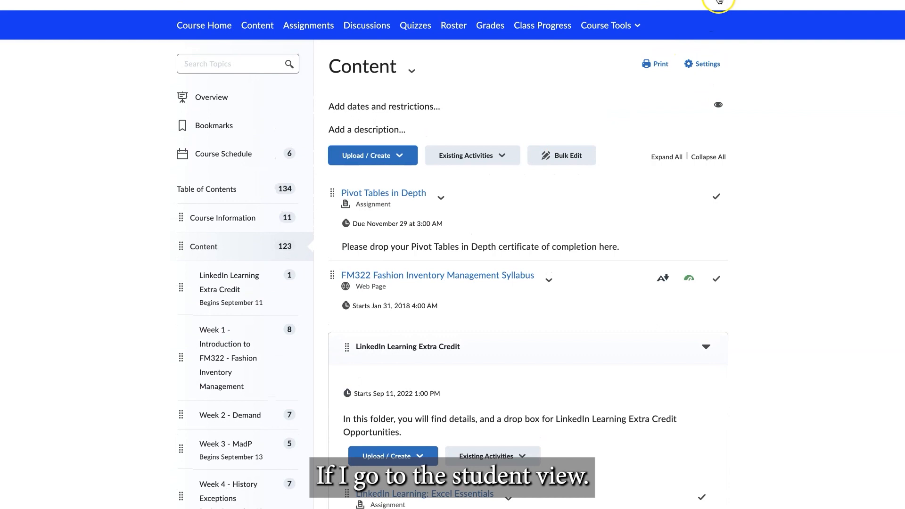
# Step: Switch to the FIT - Student (Non-Cascading) view and examine the Content folder as a student sees it
pyautogui.click(697, 1)
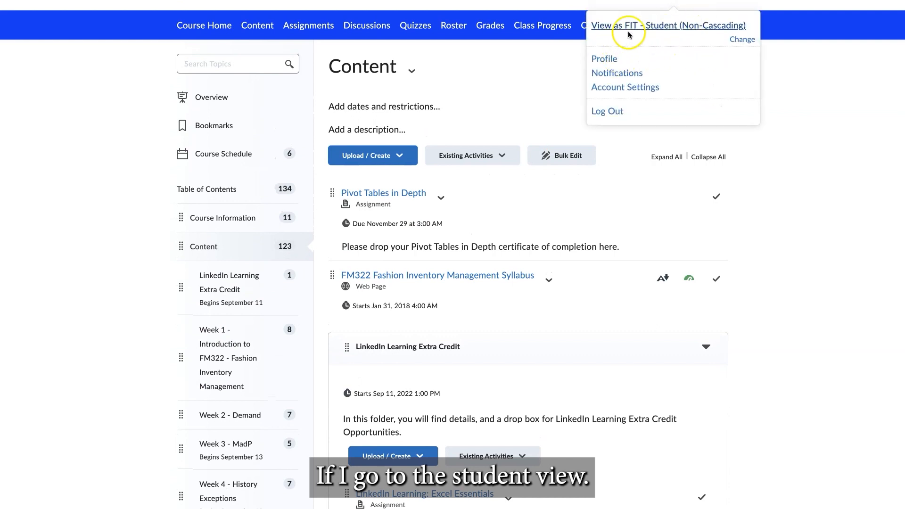
pyautogui.click(693, 36)
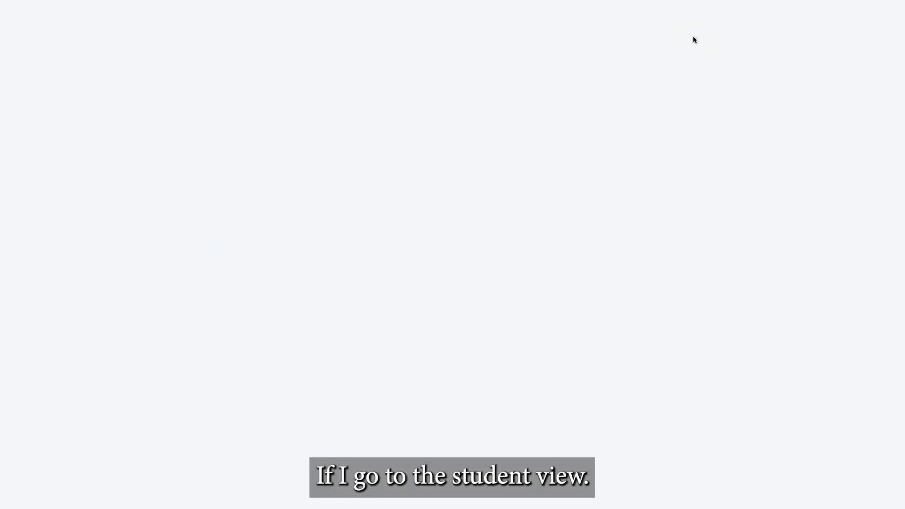
pyautogui.click(337, 269)
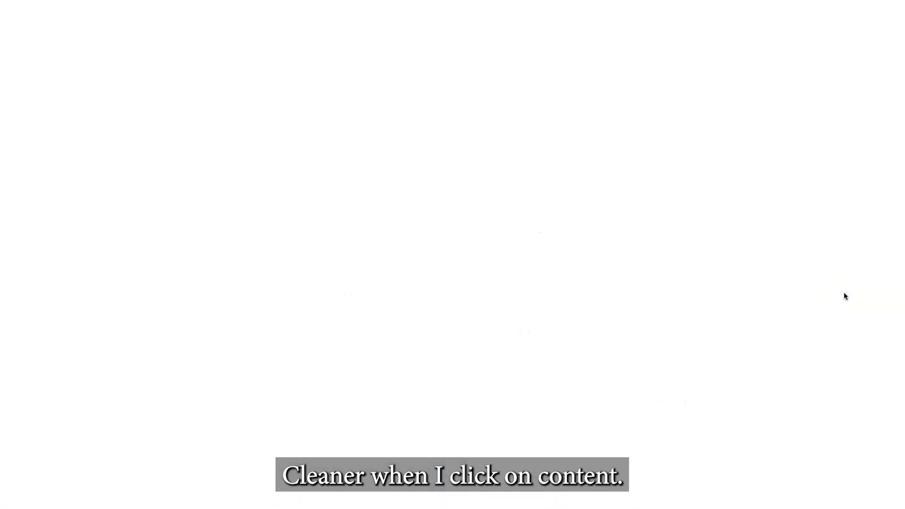
pyautogui.scroll(-2, 699, 405)
pyautogui.scroll(-8, 700, 406)
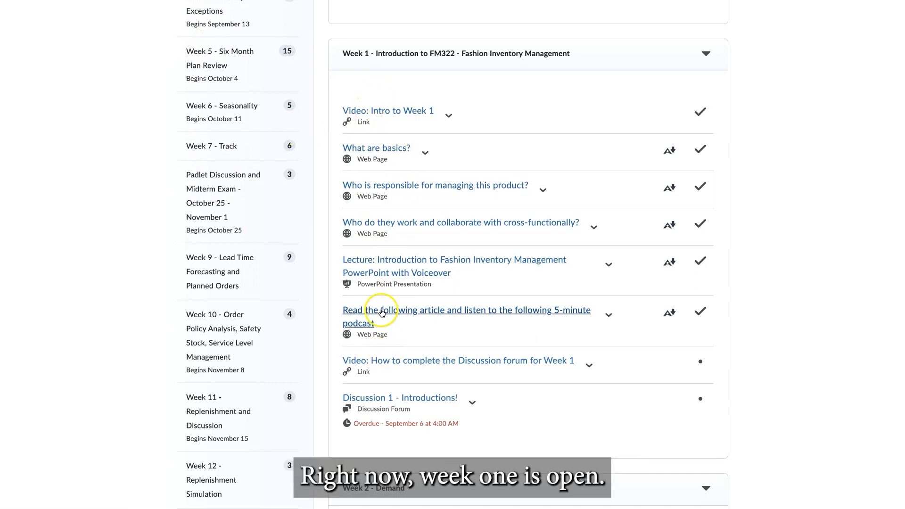
pyautogui.scroll(5, 373, 301)
pyautogui.scroll(5, 381, 312)
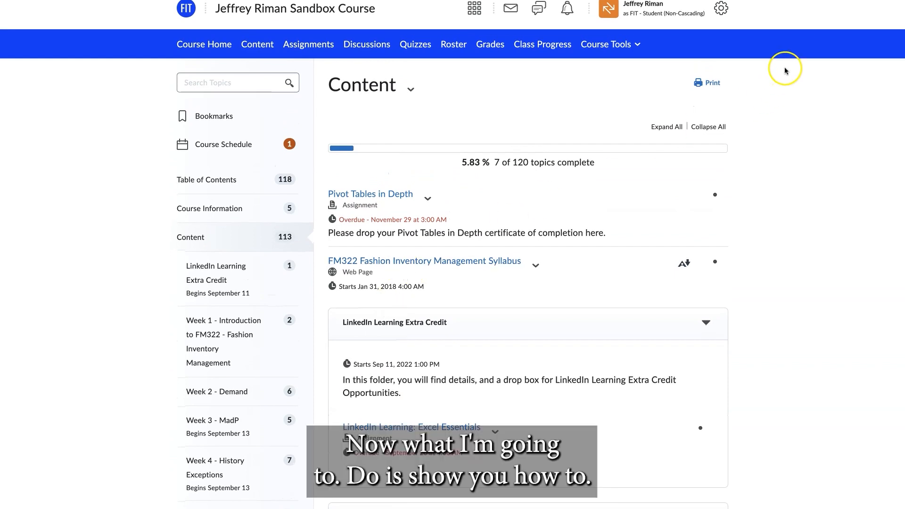
# Step: Leave the student view and reopen the Content folder from the course homepage as instructor
pyautogui.click(647, 10)
pyautogui.click(724, 74)
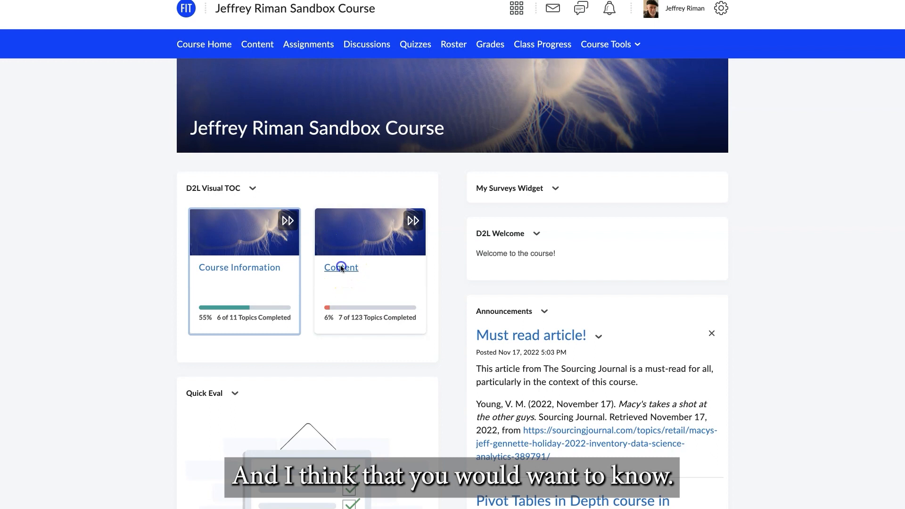
pyautogui.click(341, 267)
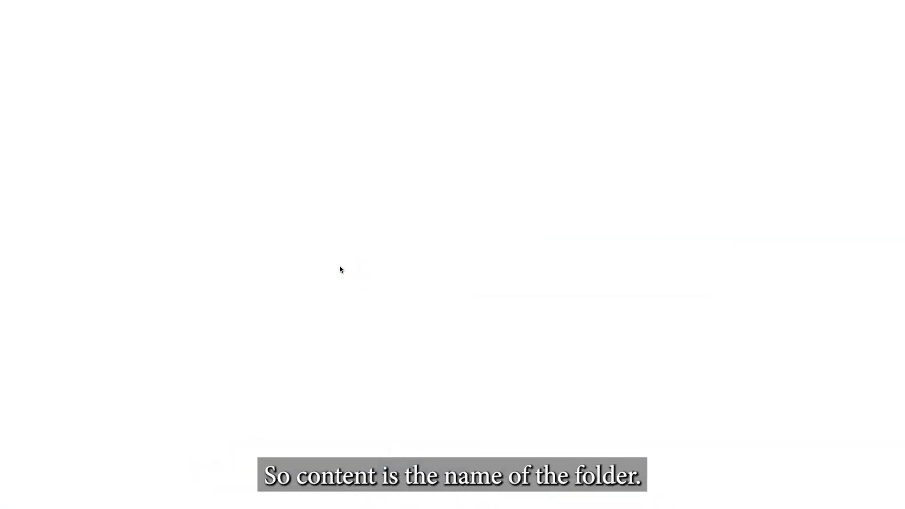
pyautogui.click(415, 301)
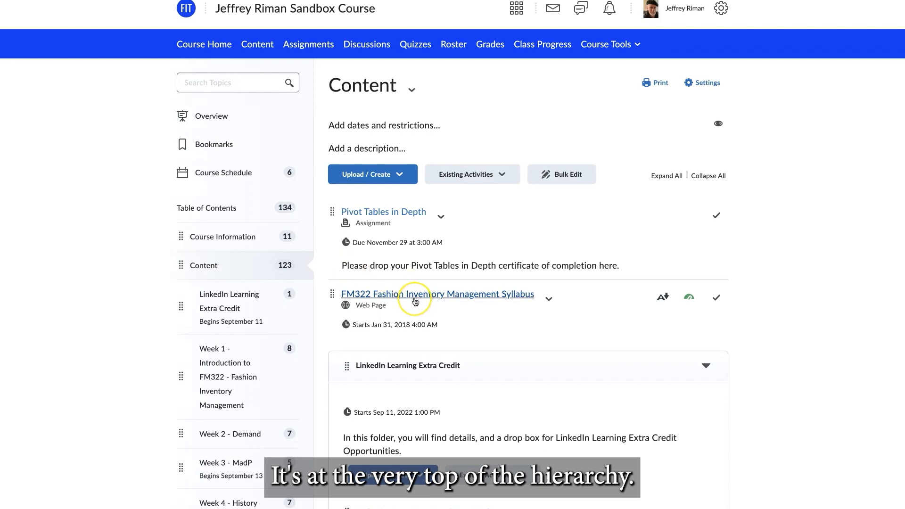
# Step: Move the LinkedIn Learning Extra Credit and Week 1 modules out of the Content folder, placing them directly above it
pyautogui.scroll(-3, 415, 301)
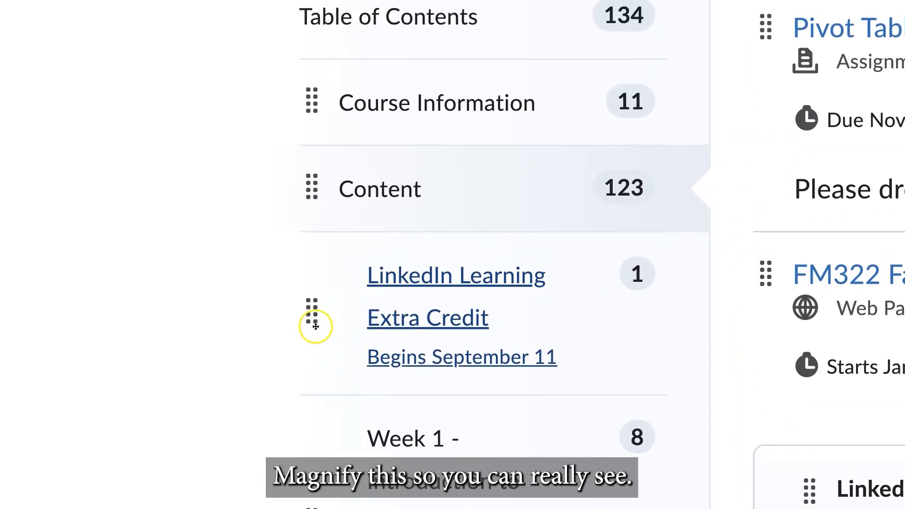
pyautogui.click(313, 315)
pyautogui.moveTo(314, 311); pyautogui.dragTo(321, 163)
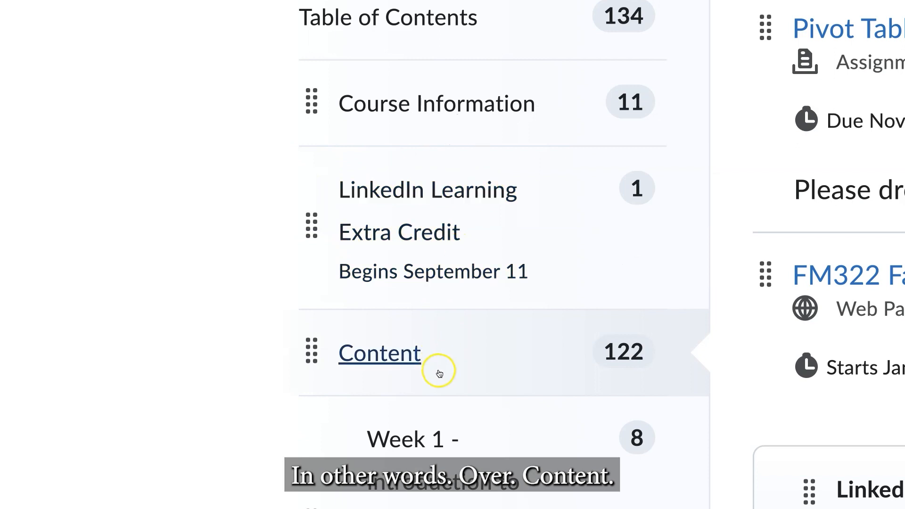
pyautogui.scroll(-2, 439, 372)
pyautogui.scroll(-1, 441, 371)
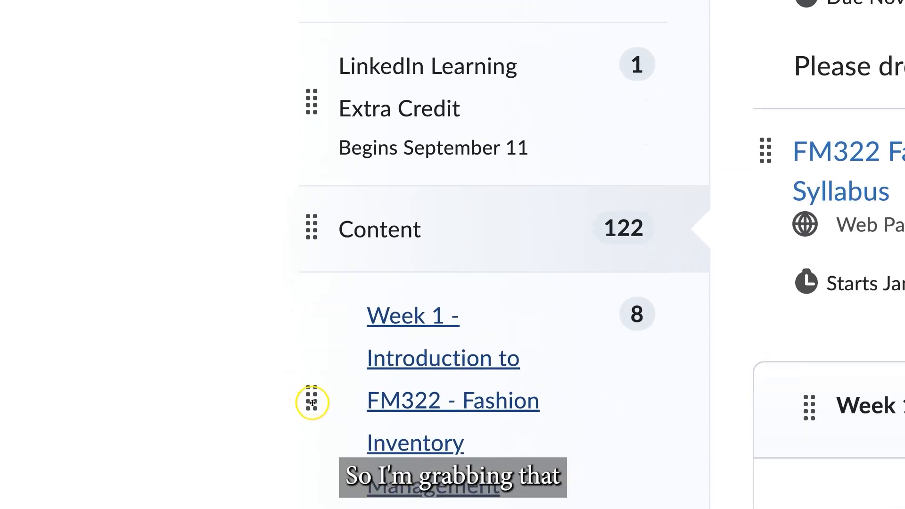
pyautogui.moveTo(311, 402); pyautogui.dragTo(327, 222)
# Step: Move the Week 2 - Demand and Week 3 - MadP modules out of the Content folder, placing Week 3 above Week 2
pyautogui.scroll(-4, 359, 391)
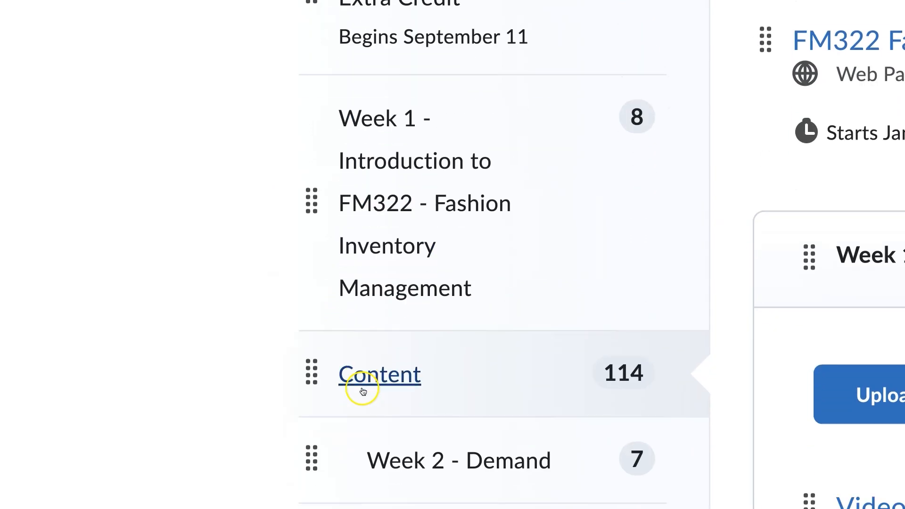
pyautogui.moveTo(309, 412); pyautogui.dragTo(314, 272)
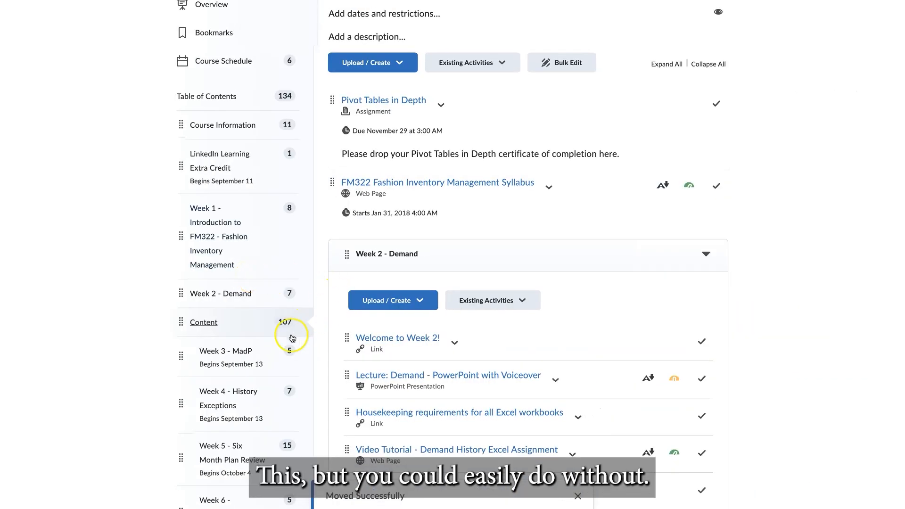
pyautogui.click(181, 368)
pyautogui.moveTo(181, 368); pyautogui.dragTo(204, 309)
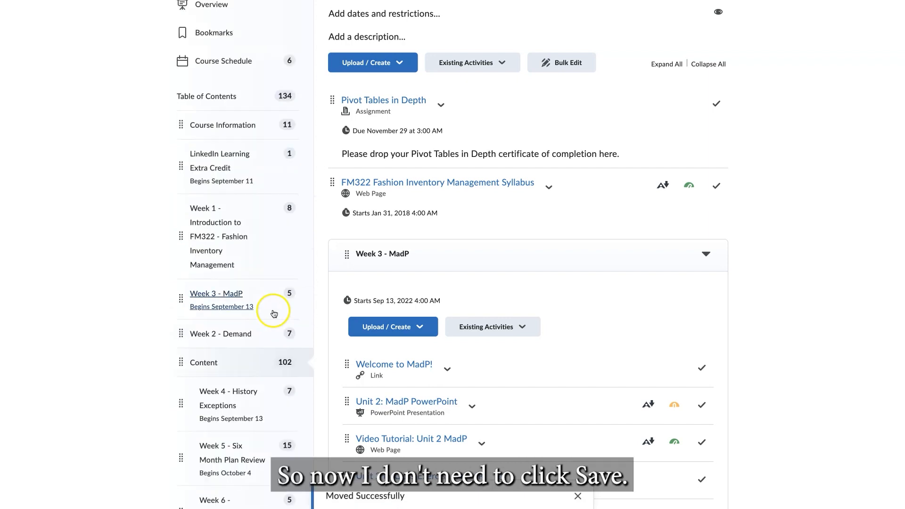
# Step: Go to the course homepage and review the Visual TOC tiles for the moved modules
pyautogui.scroll(3, 272, 314)
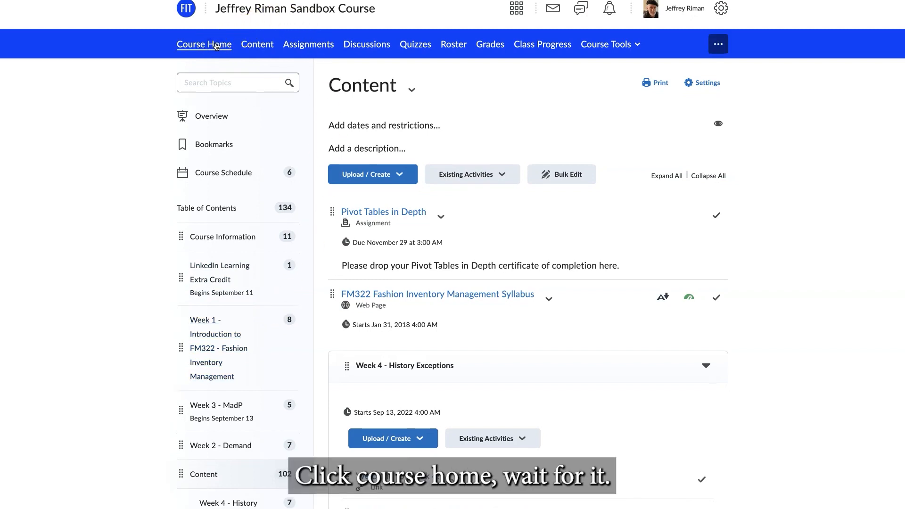
pyautogui.click(216, 46)
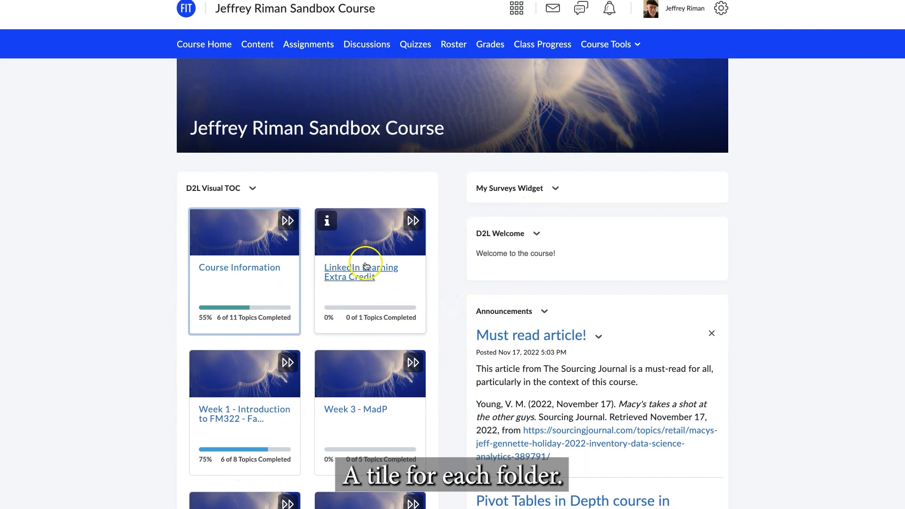
pyautogui.scroll(-4, 348, 286)
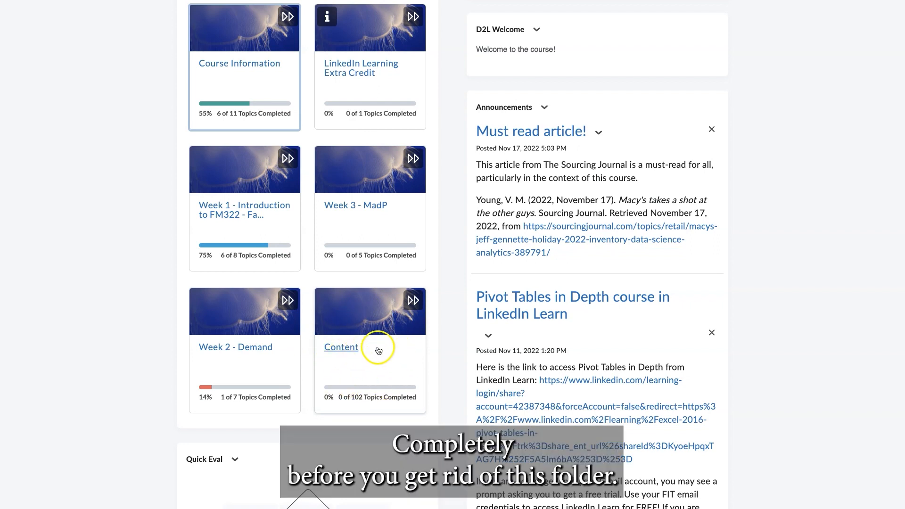
# Step: Reopen the Content folder and move the Week 4 - History Exceptions module out of it, between Week 3 and Week 2
pyautogui.click(342, 350)
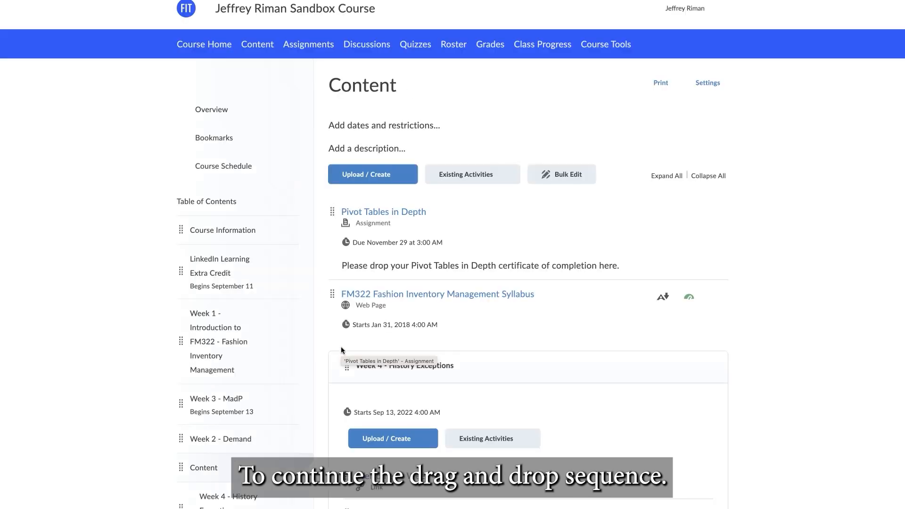
pyautogui.moveTo(341, 347); pyautogui.dragTo(270, 349)
pyautogui.scroll(-4, 213, 347)
pyautogui.scroll(-1, 269, 349)
pyautogui.moveTo(182, 296); pyautogui.dragTo(200, 226)
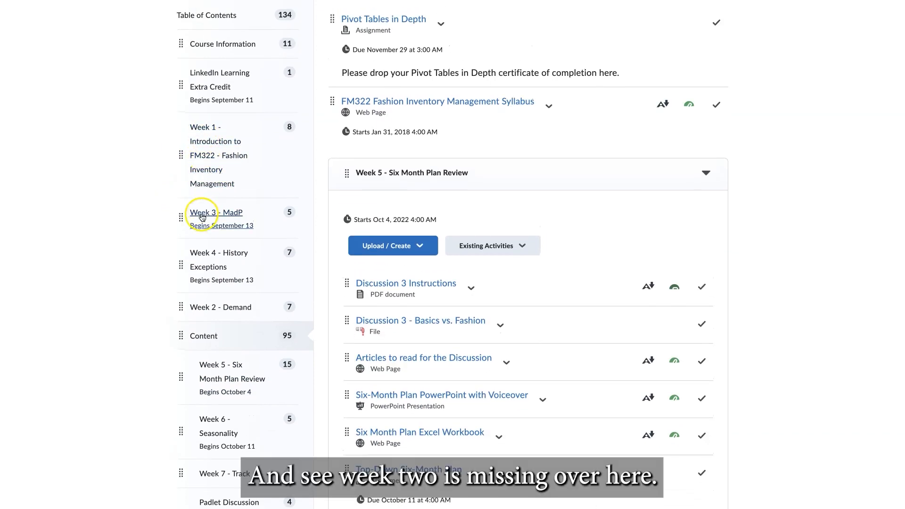
# Step: Move the Week 2 - Demand module between Week 3 - MadP and Week 4 - History Exceptions in the table of contents
pyautogui.moveTo(181, 307); pyautogui.dragTo(185, 243)
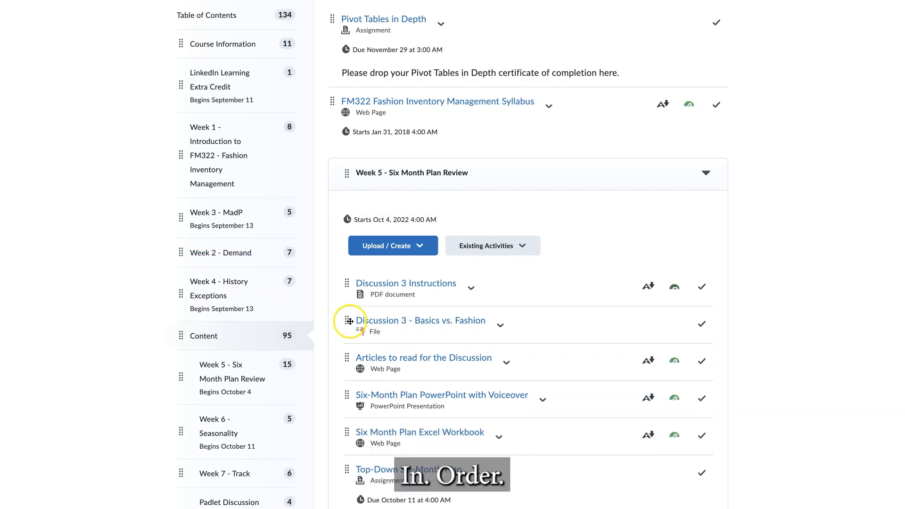
# Step: Open the Content module and examine its available actions, including Delete Module, then dismiss them without applying any
pyautogui.scroll(-3, 234, 368)
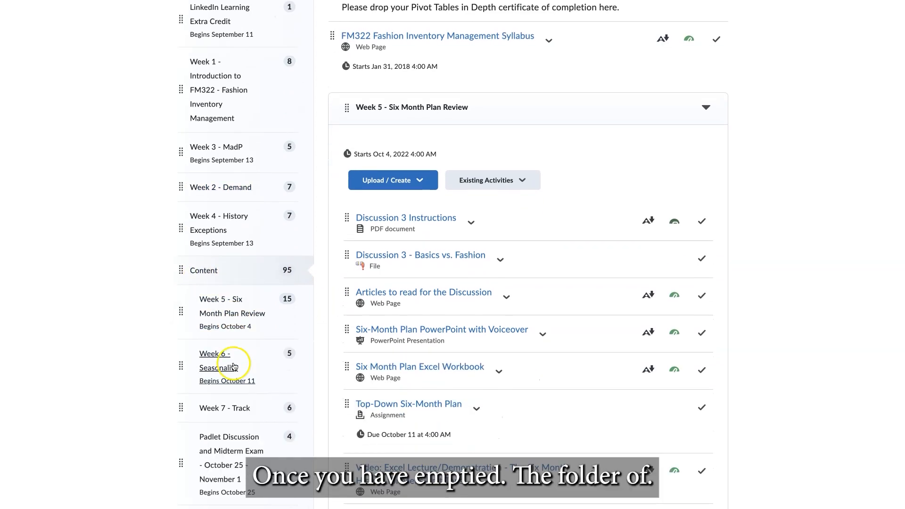
pyautogui.scroll(1, 209, 275)
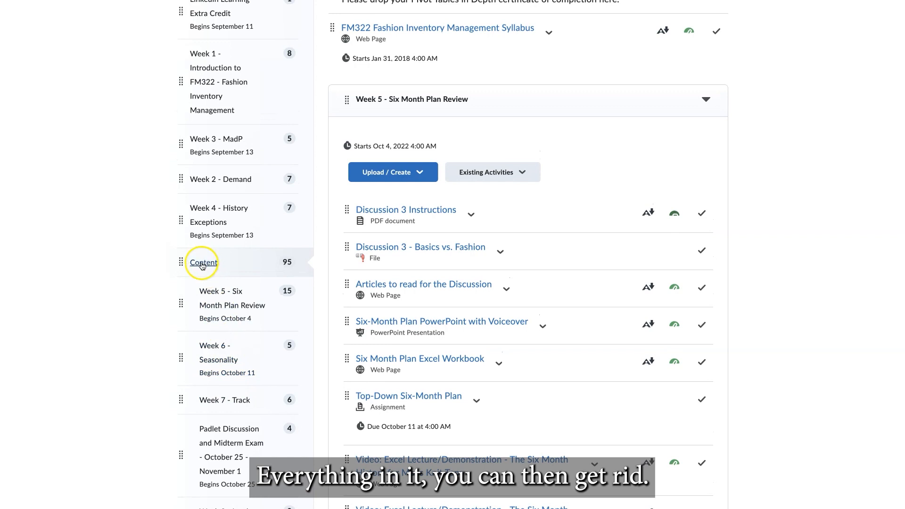
pyautogui.click(203, 263)
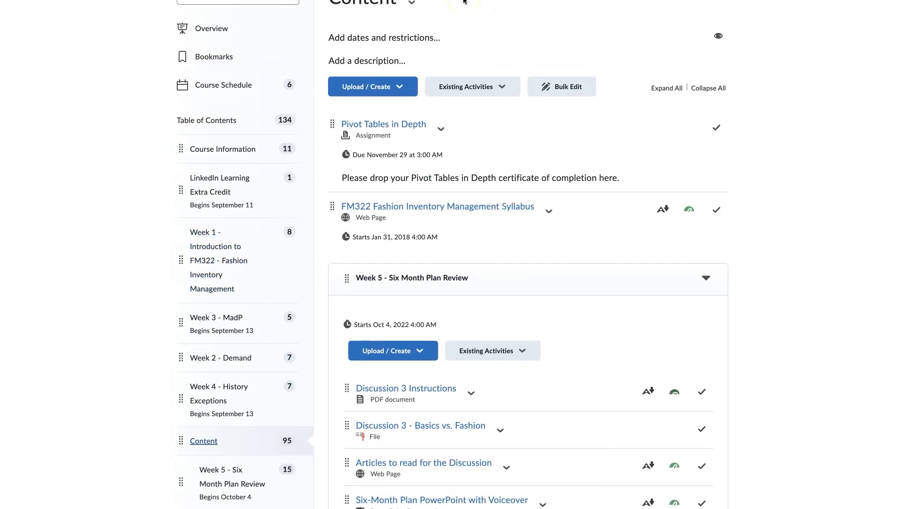
pyautogui.click(413, 6)
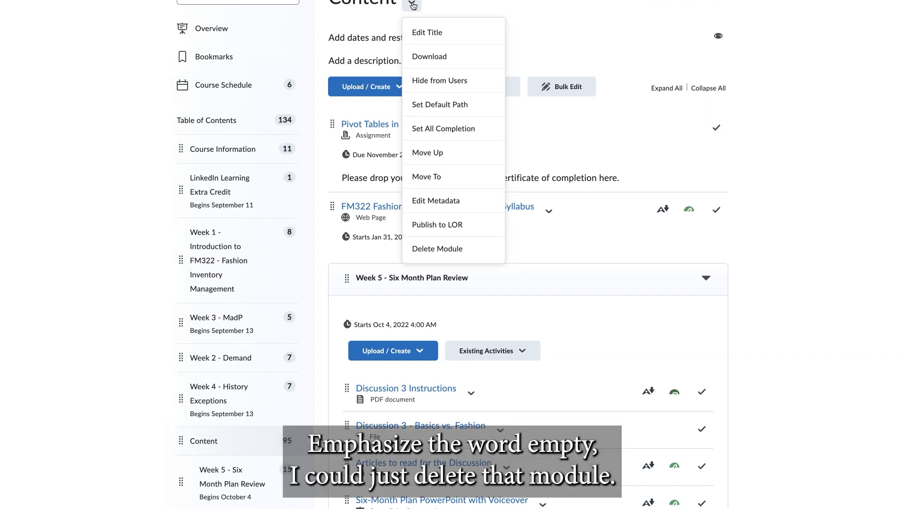
pyautogui.click(438, 252)
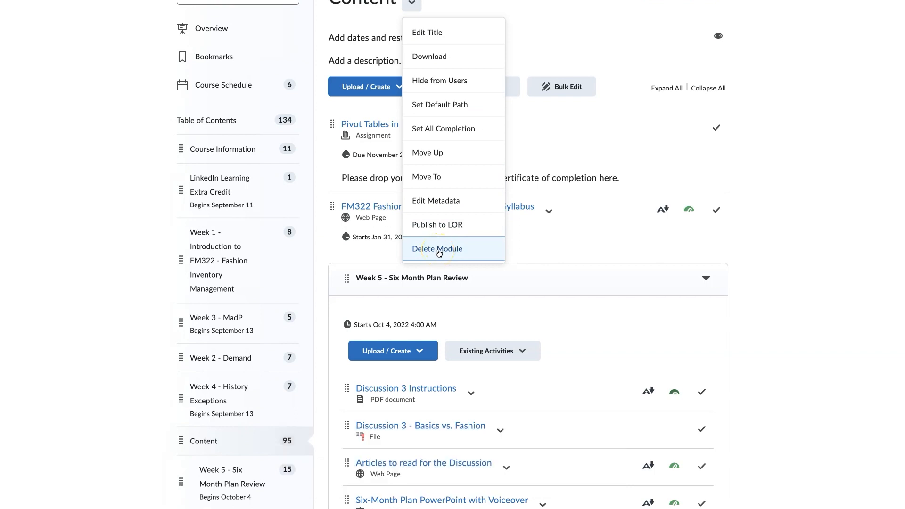
pyautogui.click(542, 9)
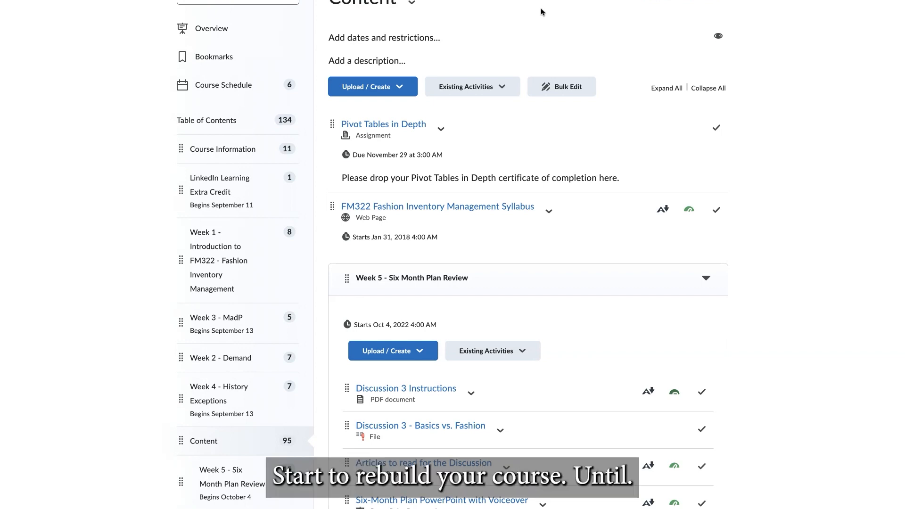
# Step: Go back to the course homepage from the Content module
pyautogui.scroll(2, 451, 125)
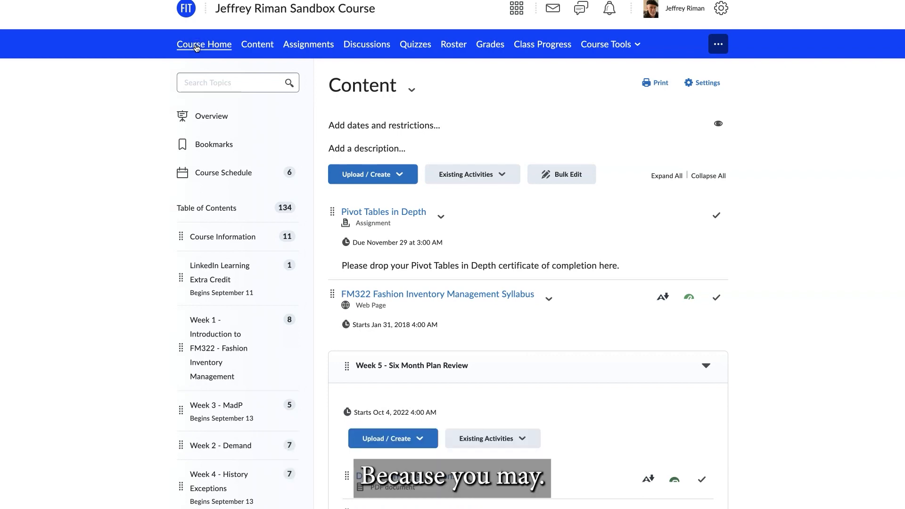
pyautogui.click(197, 46)
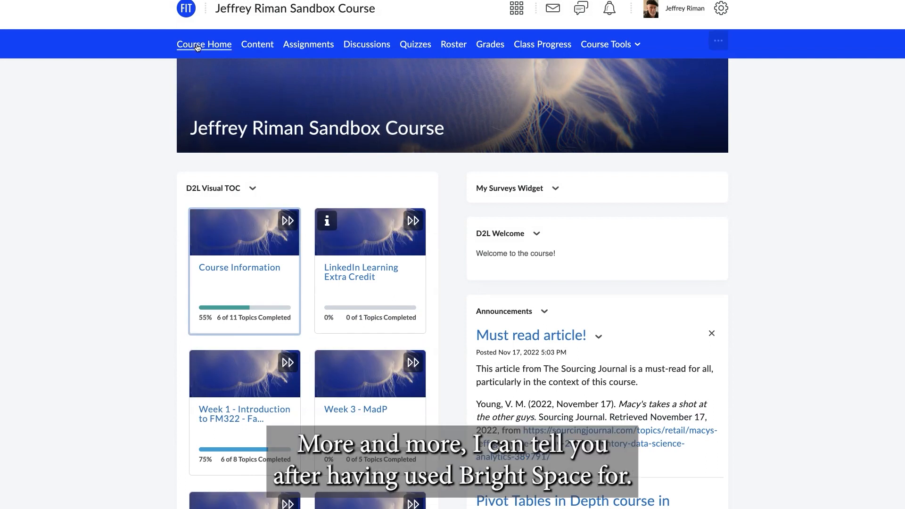
pyautogui.click(199, 42)
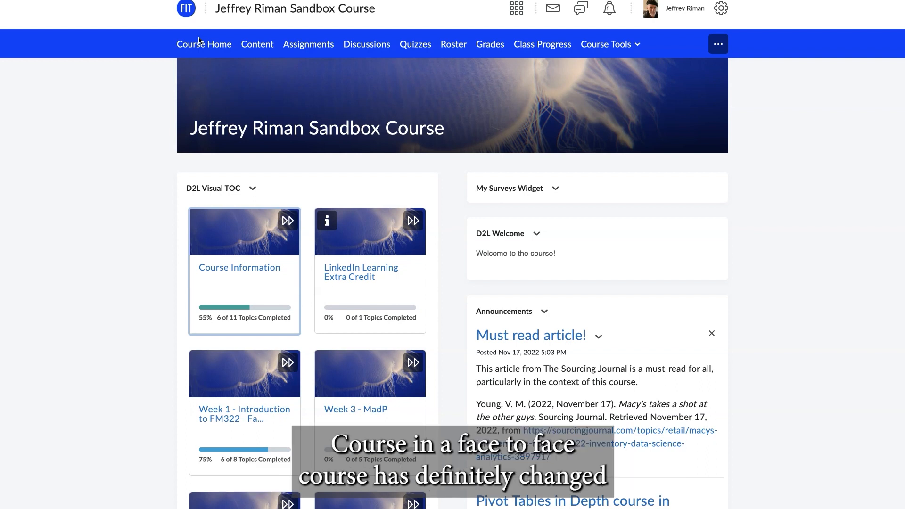
# Step: Open the course's Assignments list and review all the assignments and their due dates
pyautogui.click(319, 46)
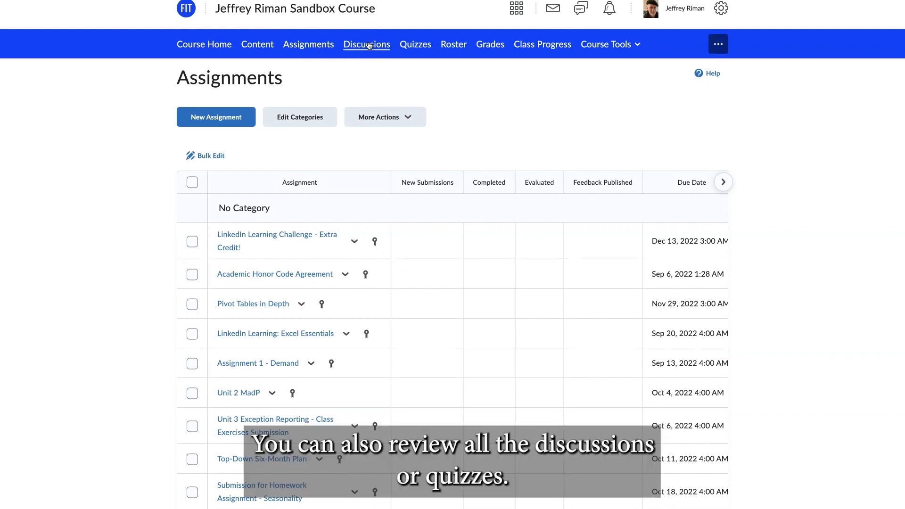
pyautogui.click(369, 46)
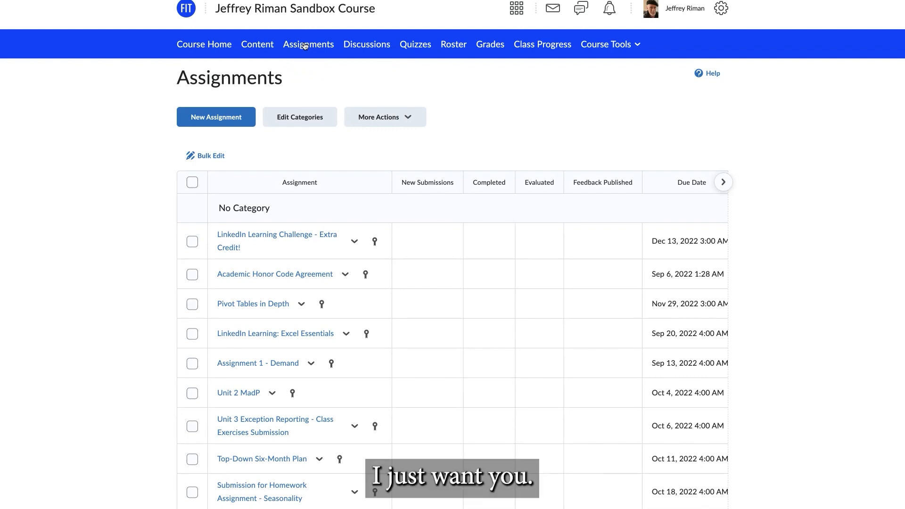
pyautogui.click(430, 121)
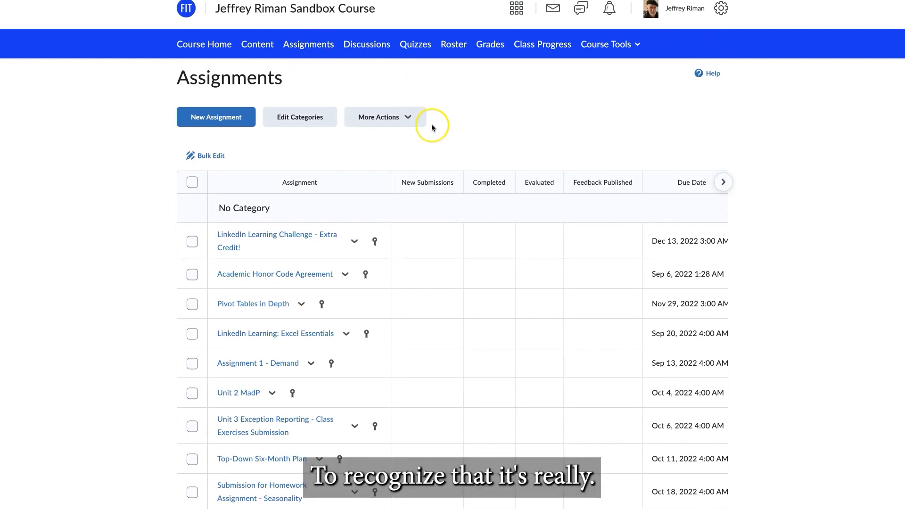
pyautogui.scroll(-5, 433, 126)
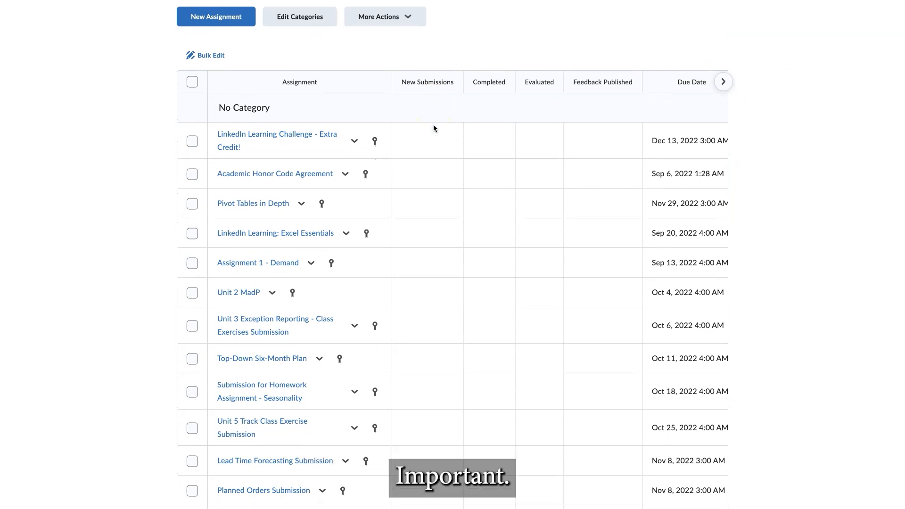
pyautogui.scroll(-3, 434, 128)
pyautogui.scroll(8, 434, 128)
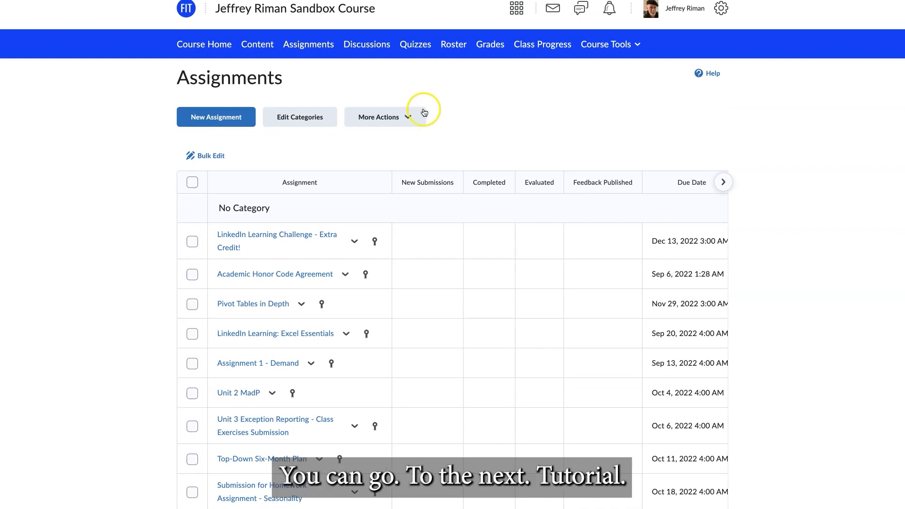
pyautogui.scroll(-7, 394, 238)
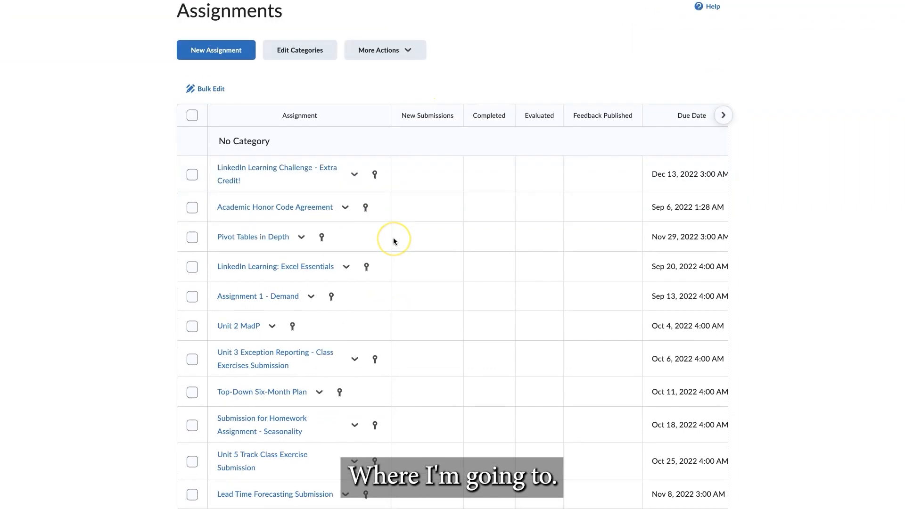
pyautogui.scroll(7, 393, 240)
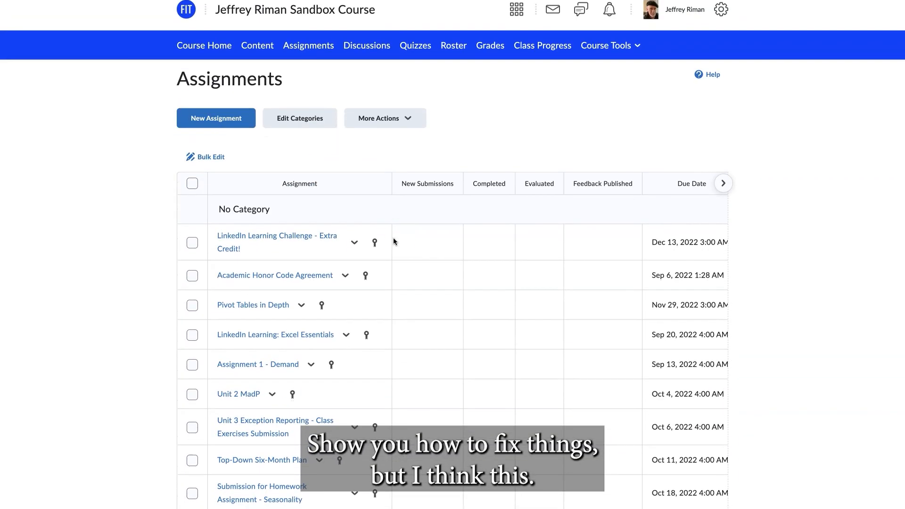
# Step: Return to the course homepage and look through the Visual TOC tiles, from Course Information down to Content
pyautogui.click(200, 46)
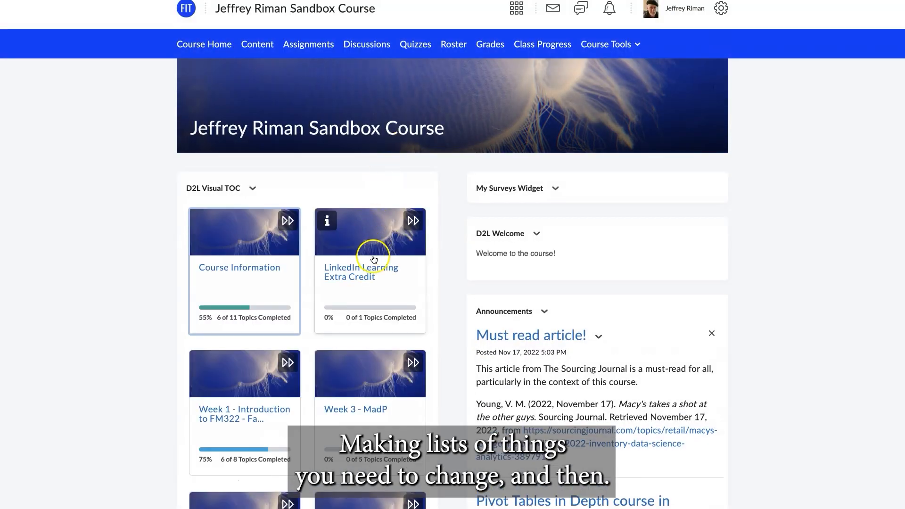
pyautogui.scroll(-9, 355, 338)
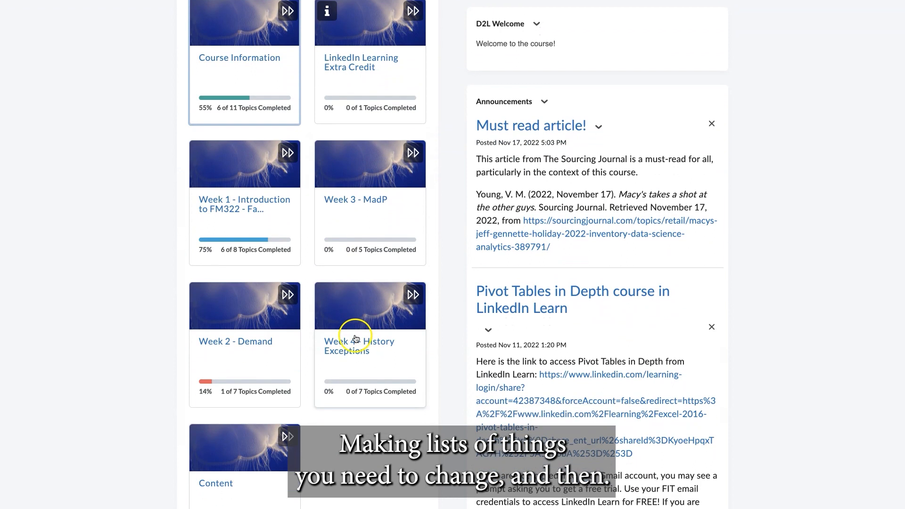
pyautogui.scroll(-1, 355, 338)
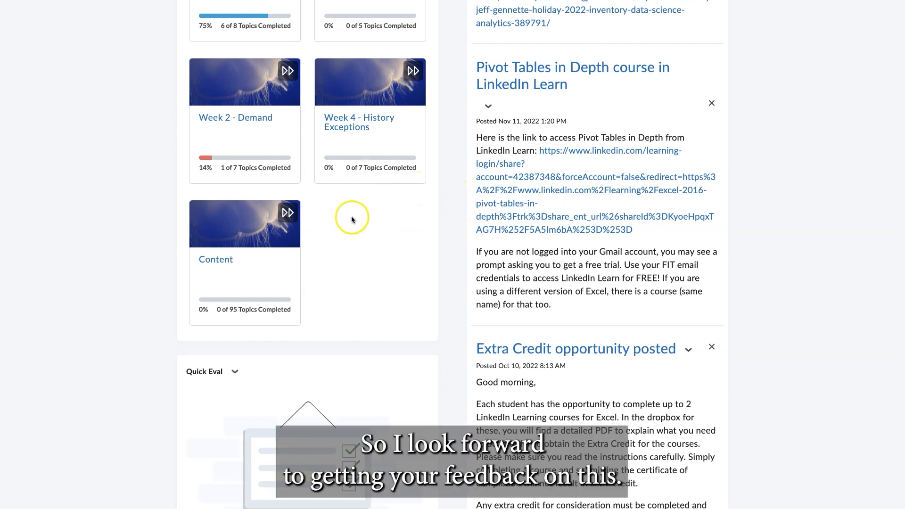
pyautogui.scroll(7, 348, 222)
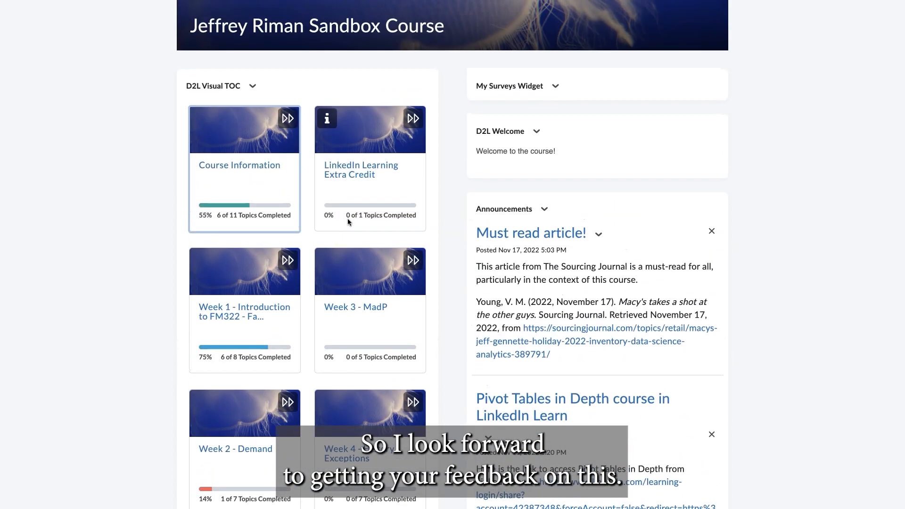
pyautogui.scroll(2, 347, 219)
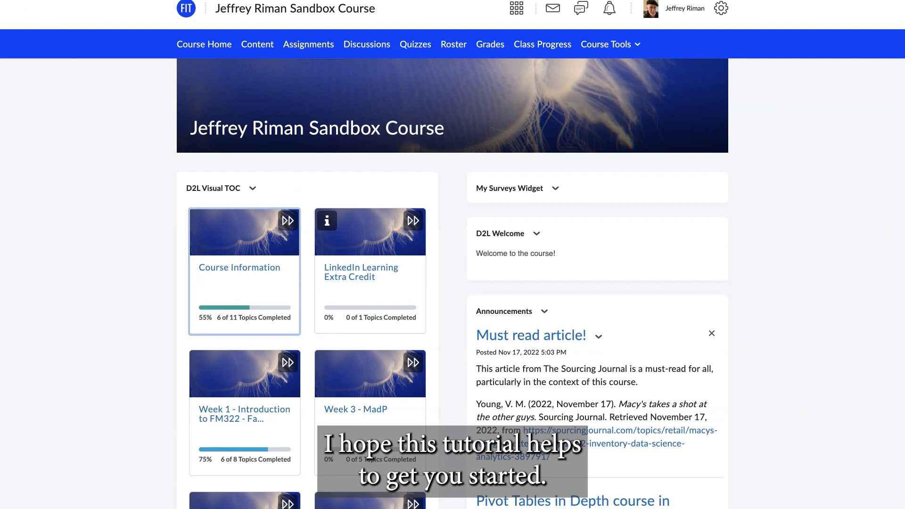